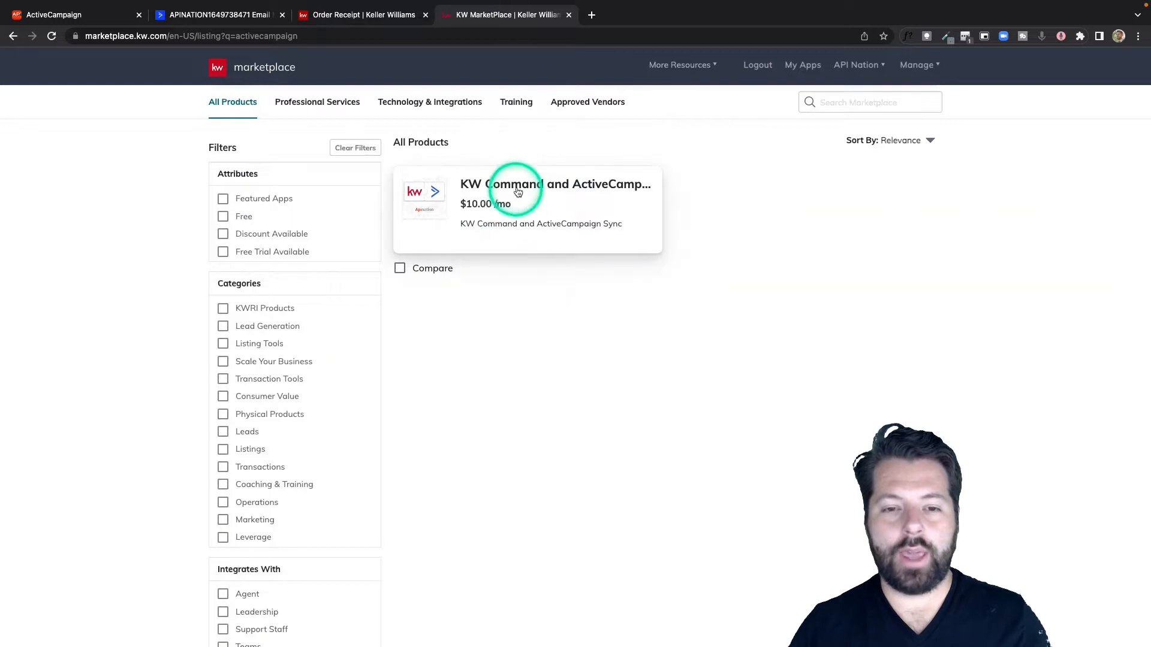
Step: Open the KW Command and ActiveCampaign product page from the marketplace listing and review its details and available plans
click(519, 191)
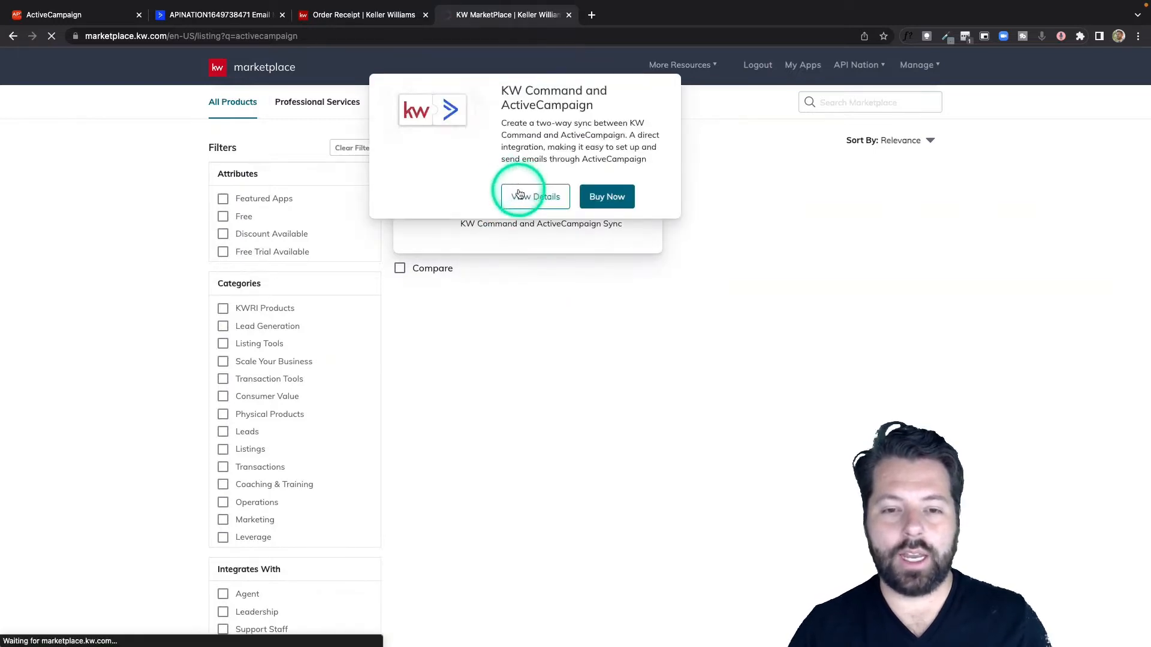
click(553, 245)
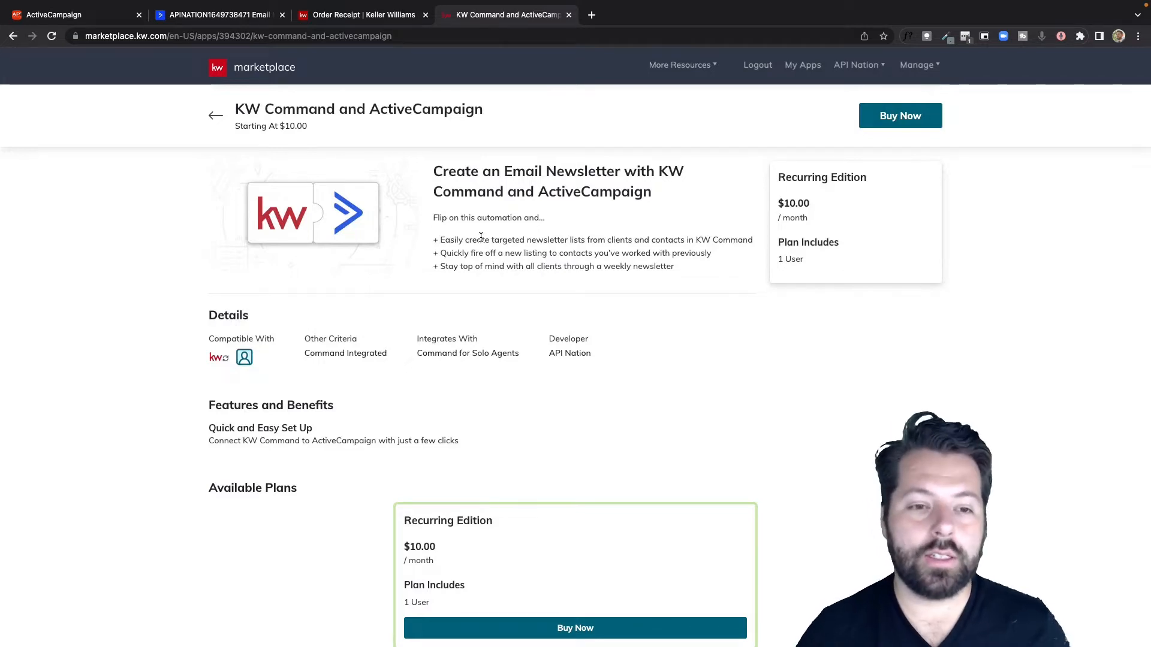
scroll(481, 238, down, 1)
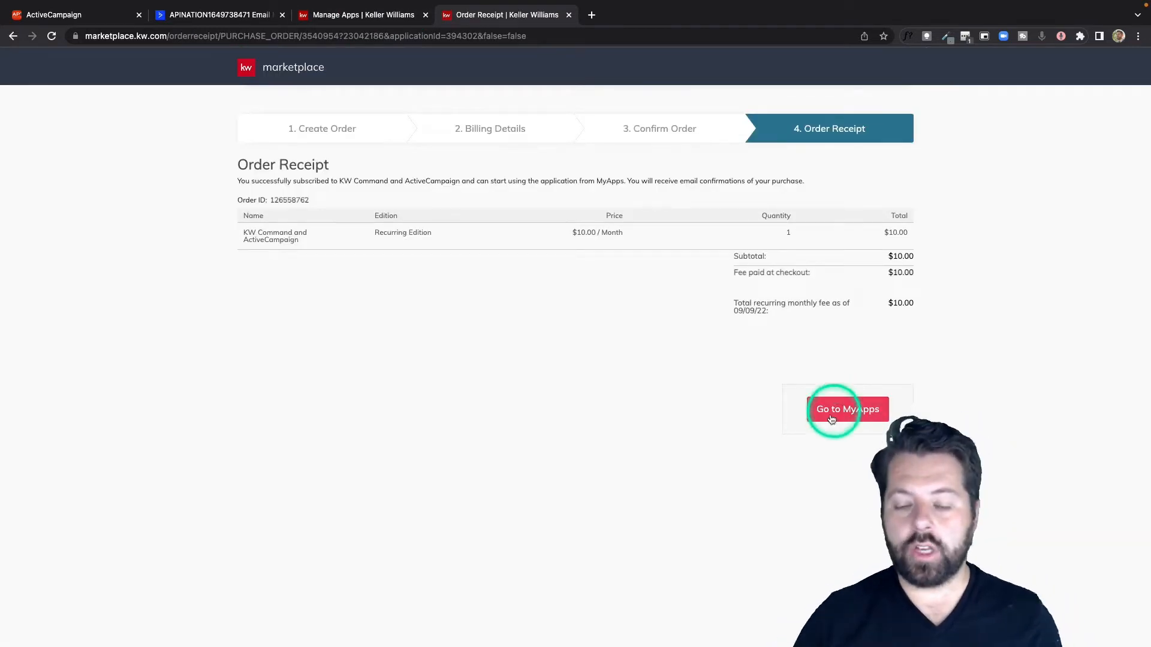
Step: Go from the order receipt to the purchased apps and launch KW Command and ActiveCampaign
click(852, 411)
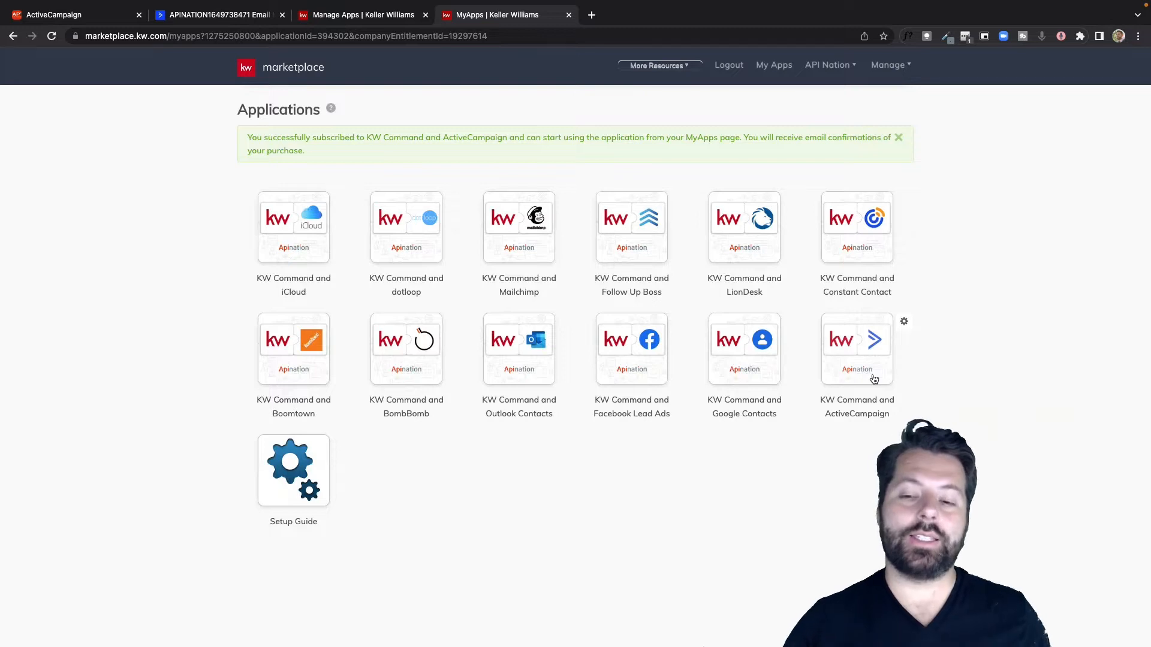
click(862, 358)
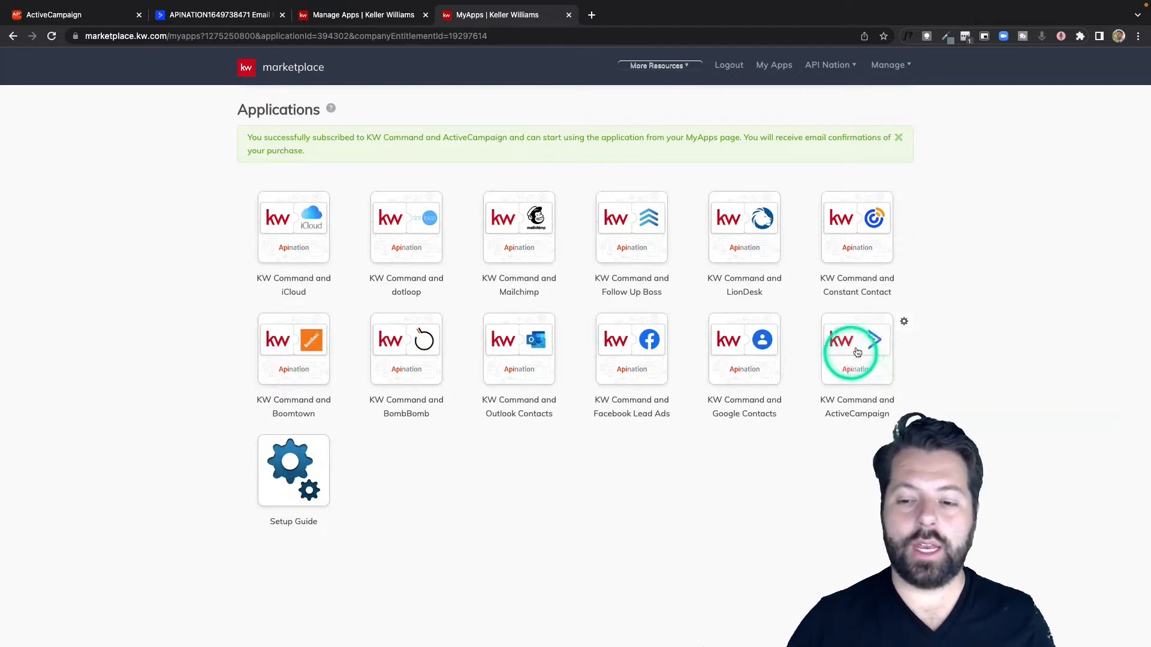
click(865, 352)
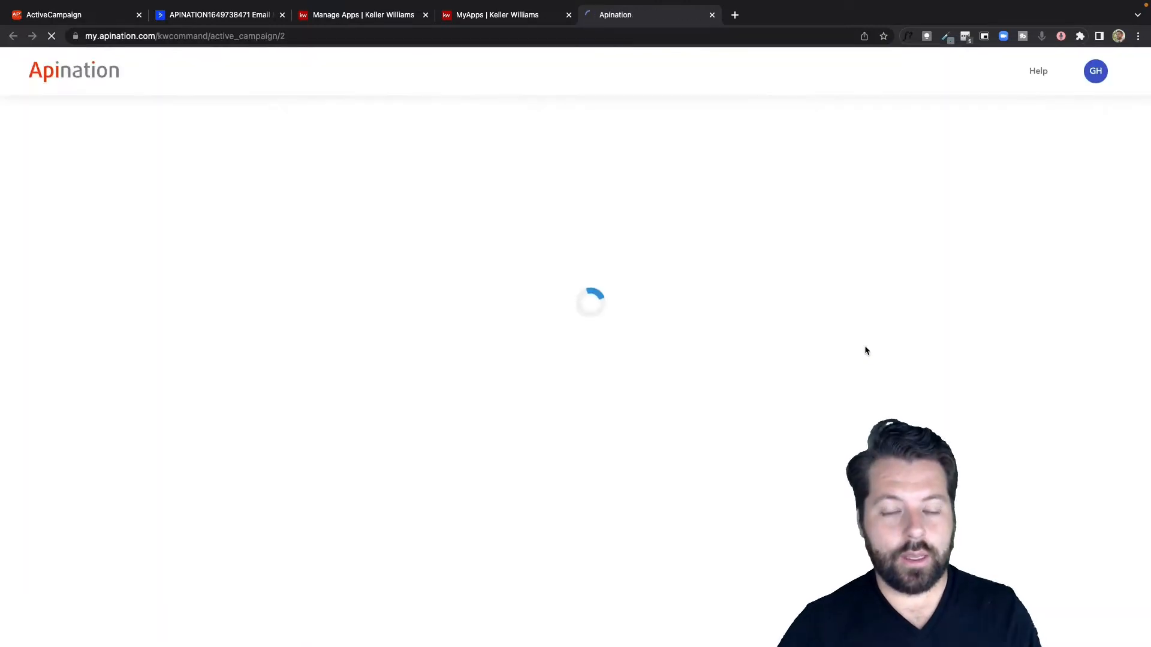
Step: Start connecting an ActiveCampaign account and enter a connection name in the label field
click(622, 353)
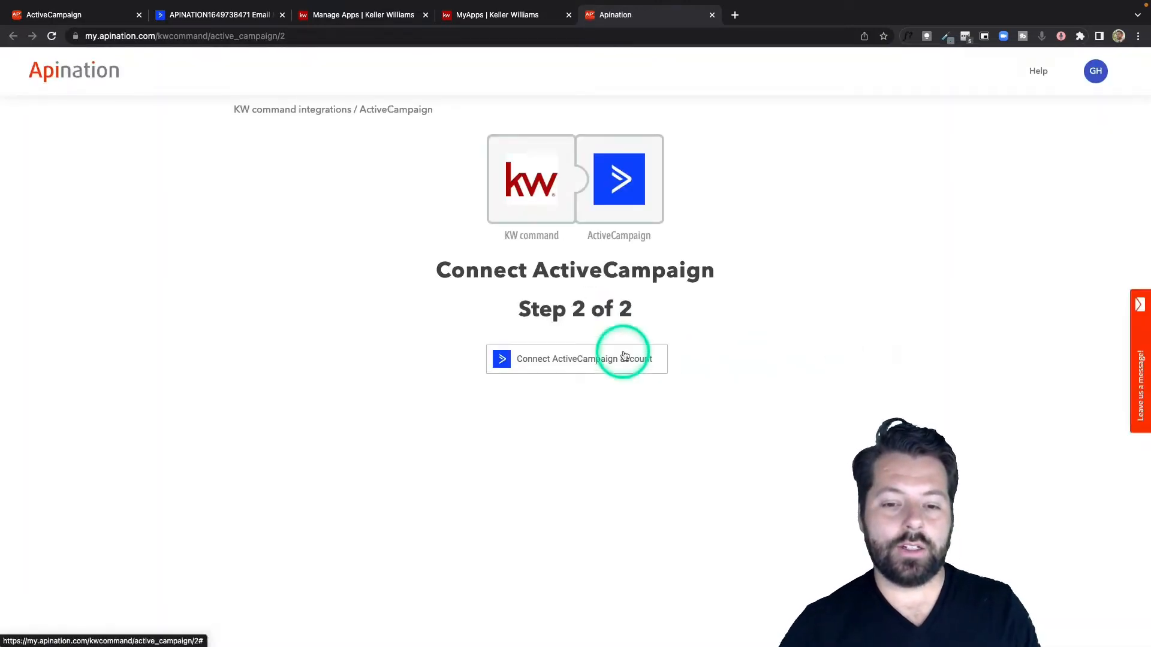
click(582, 359)
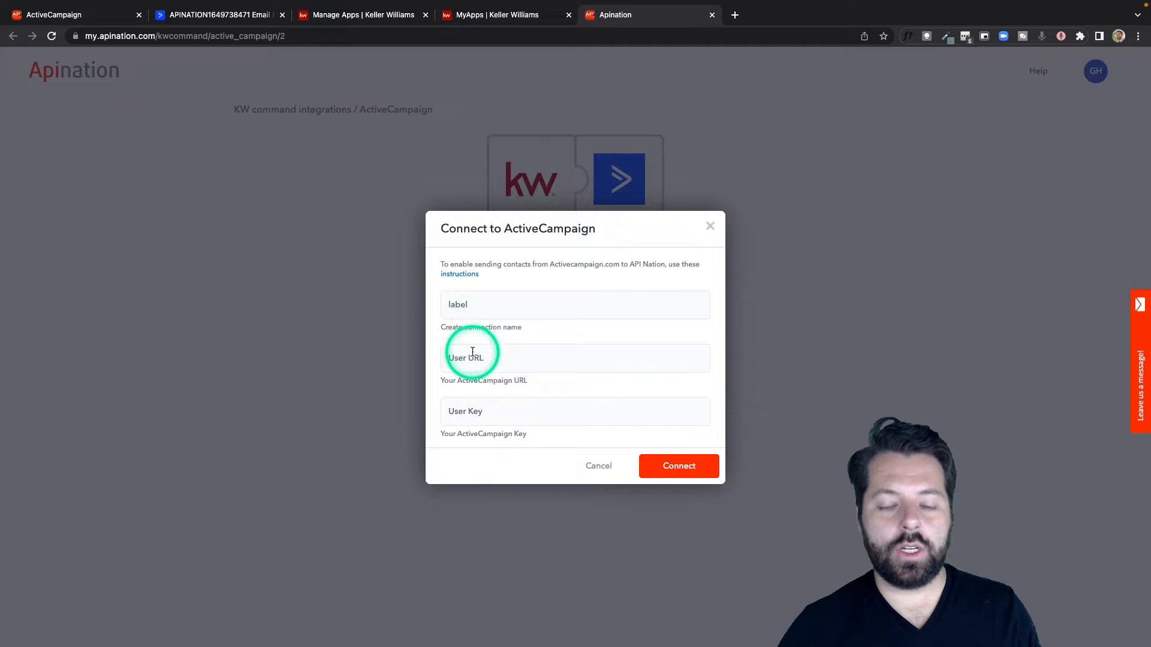
click(481, 308)
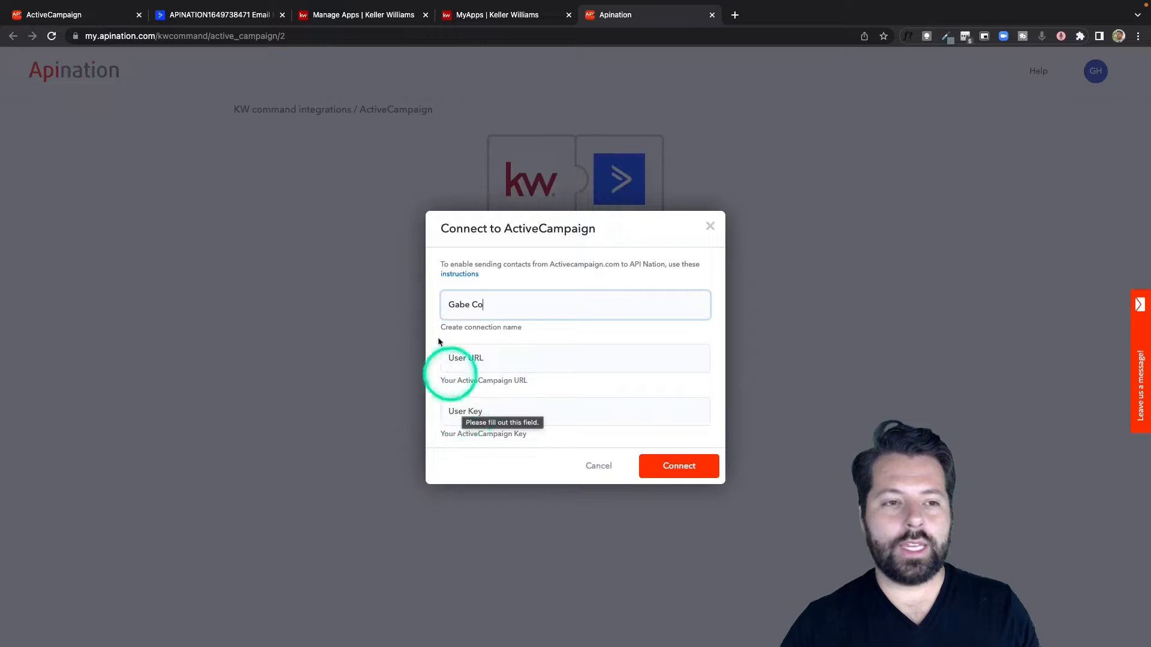
Step: Copy the API URL from ActiveCampaign's developer settings and paste it as the User URL of the Apination connection
click(214, 17)
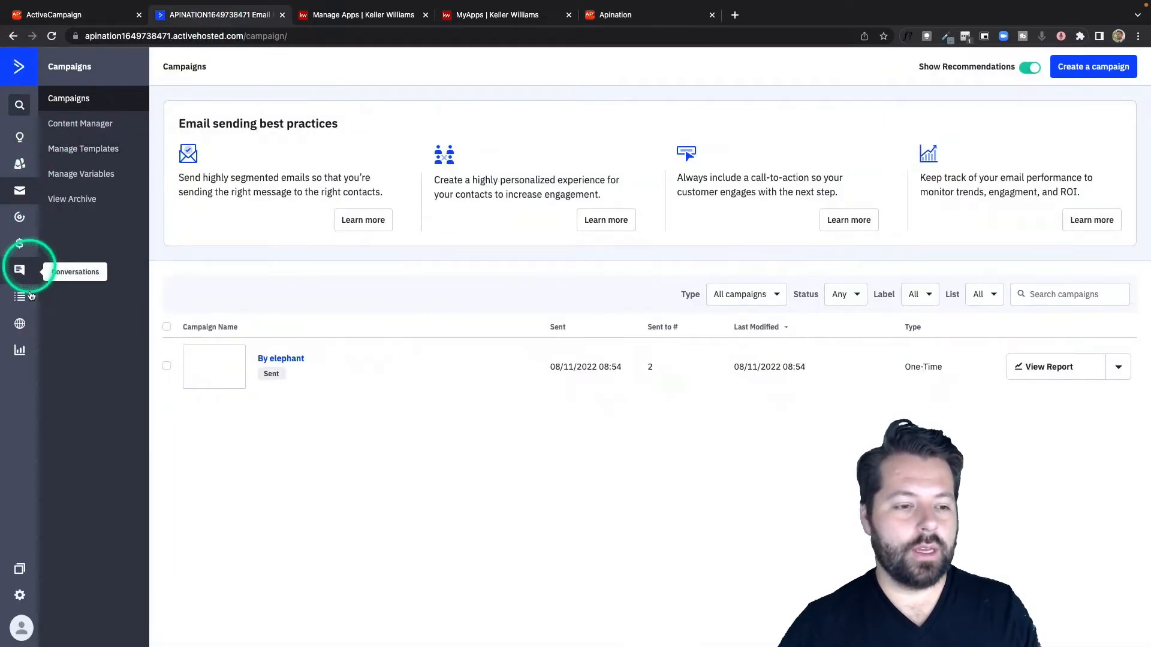
click(20, 597)
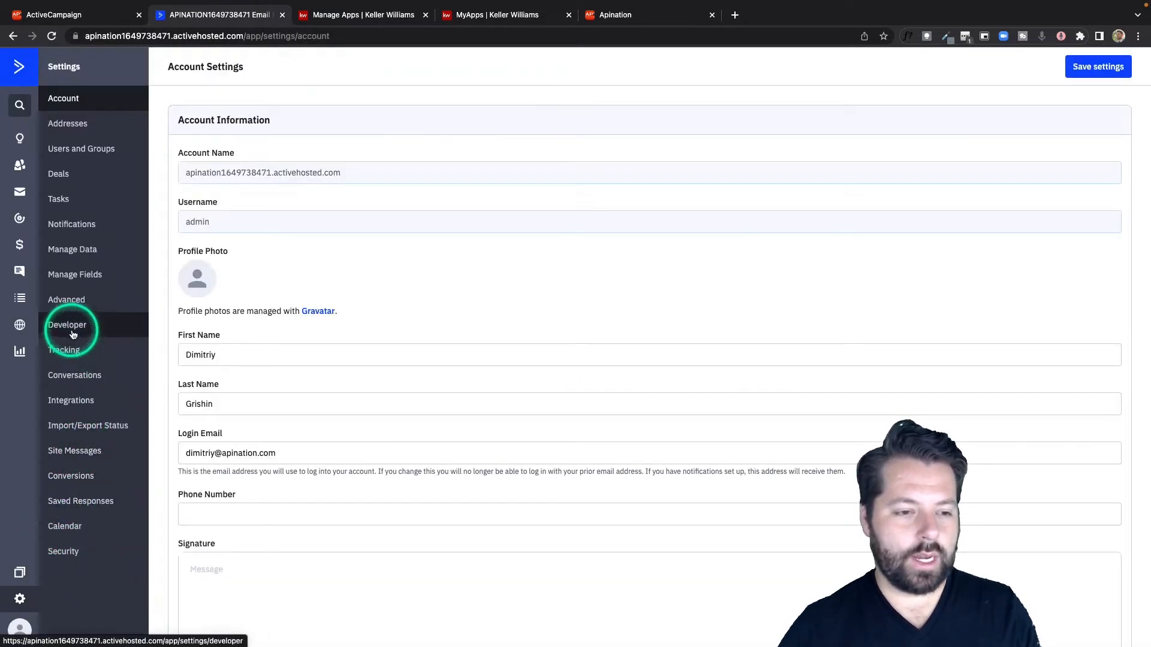
click(73, 333)
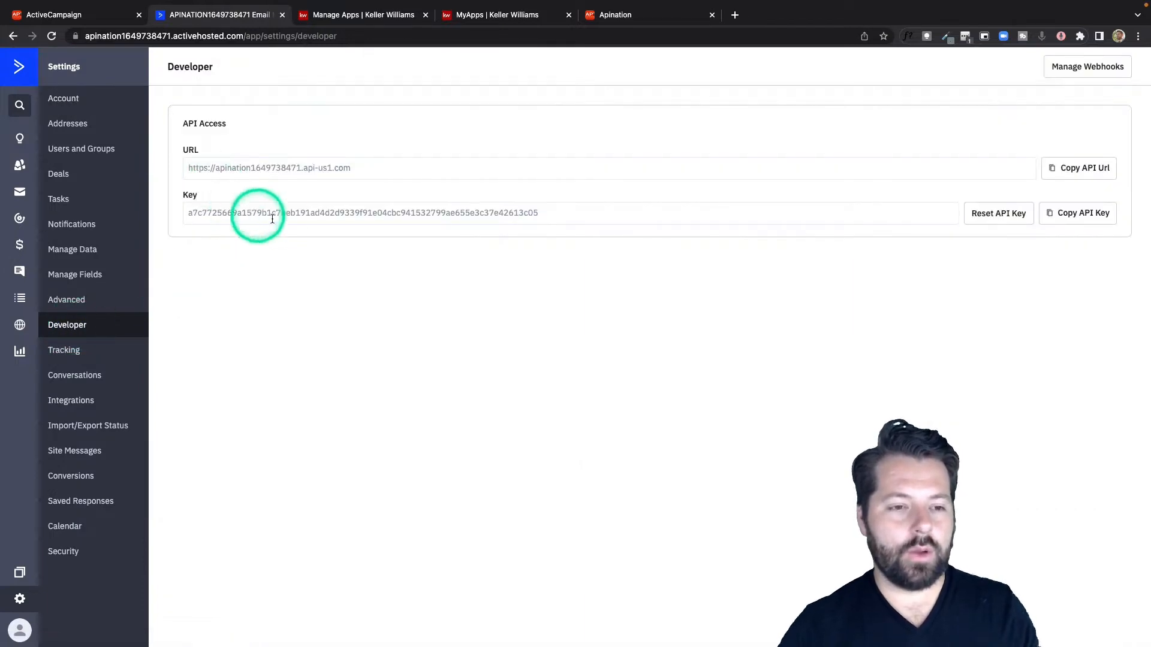
click(1089, 169)
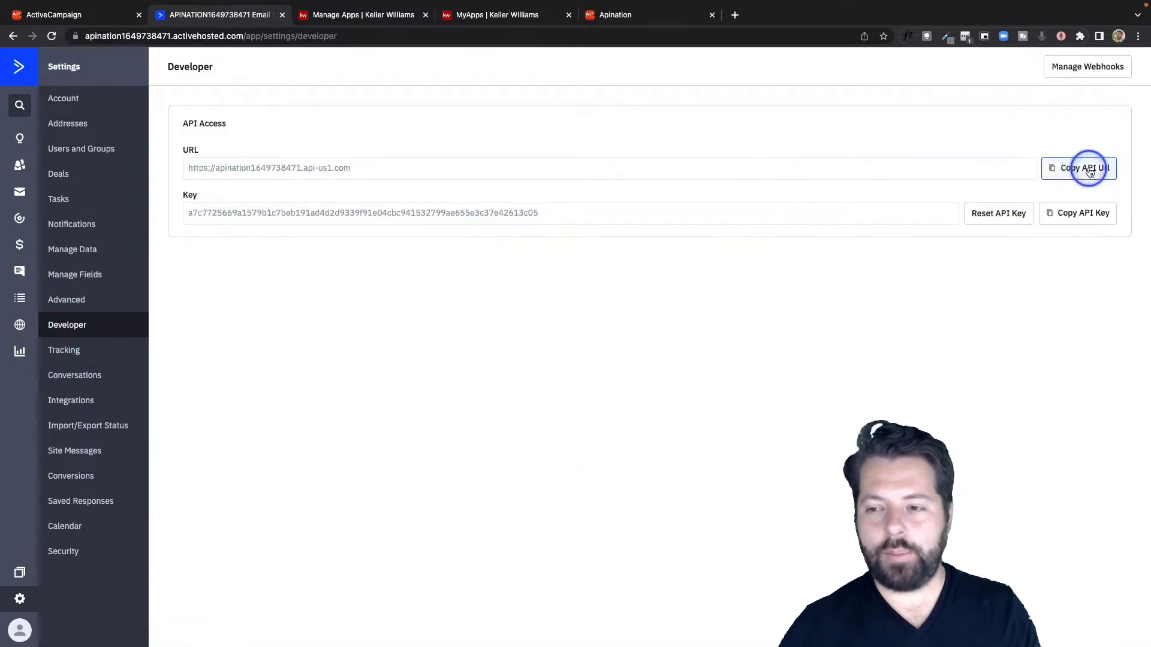
click(661, 16)
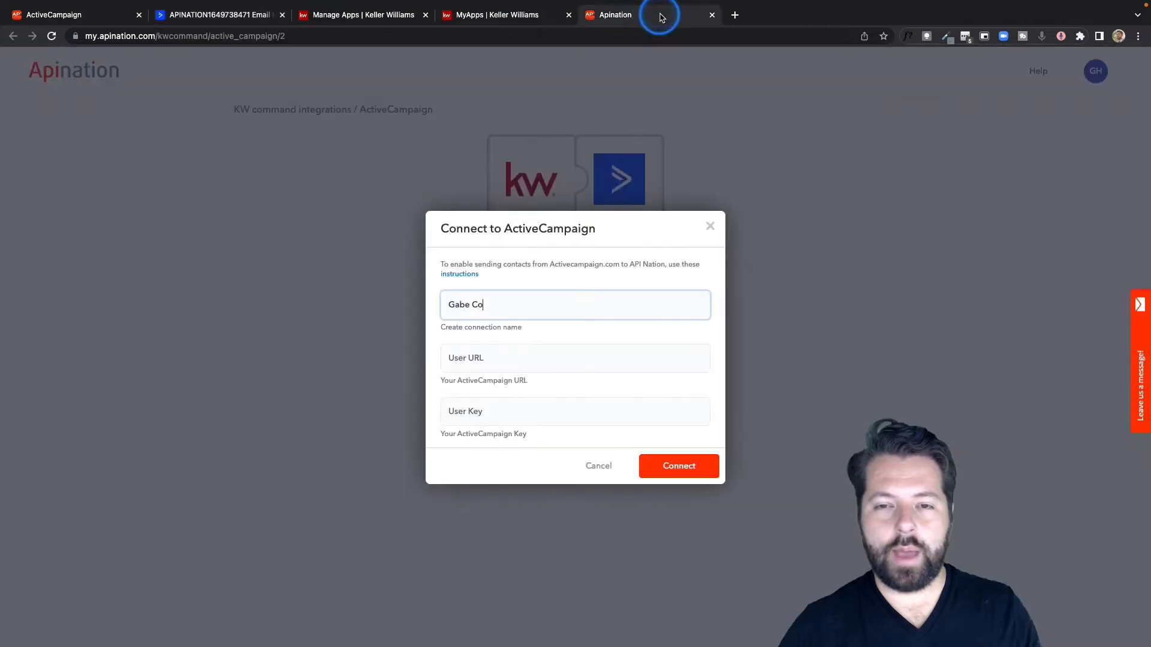
click(539, 352)
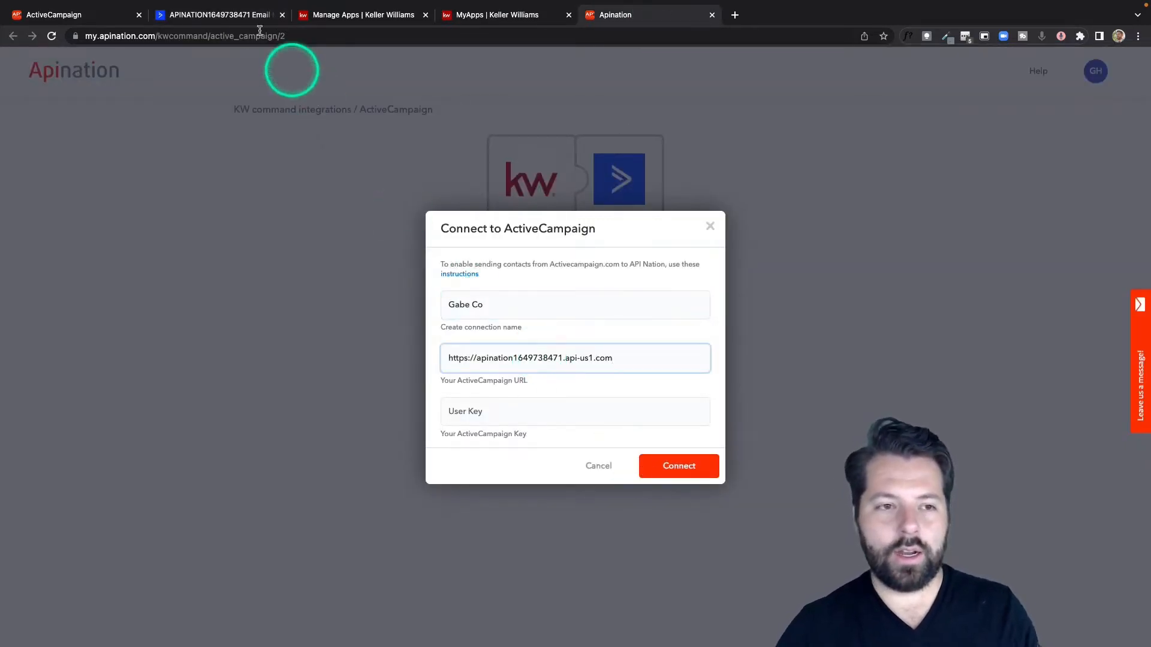
Step: Copy the API key from ActiveCampaign's developer settings, paste it as the connection's User Key and connect the account
click(242, 17)
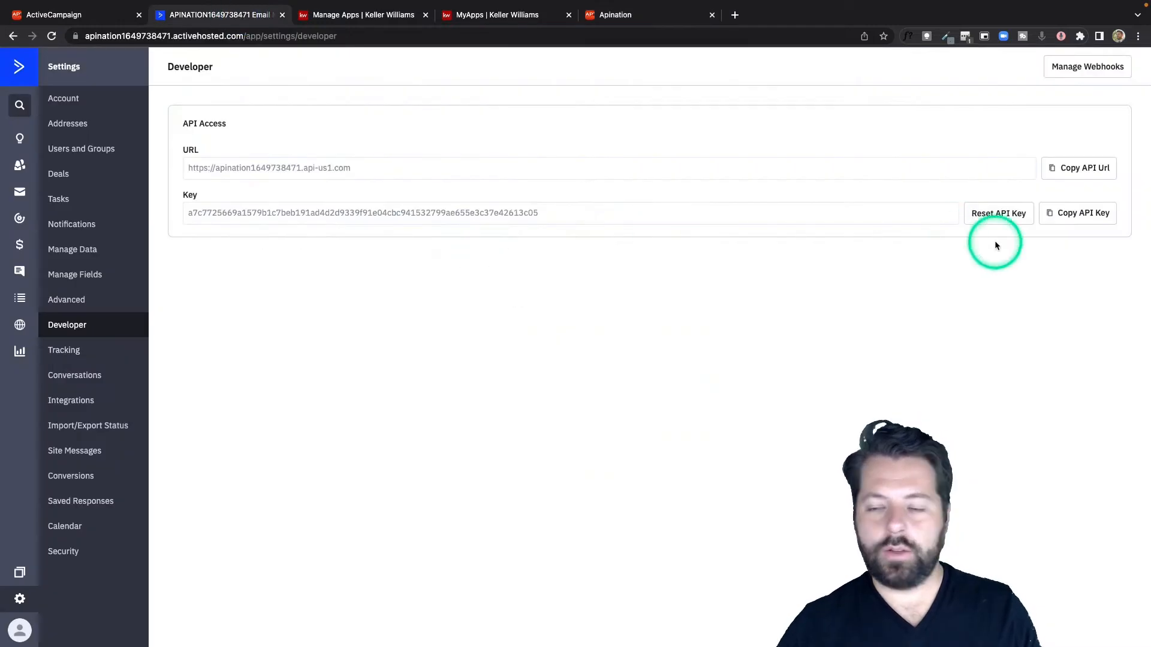
click(1078, 213)
click(623, 15)
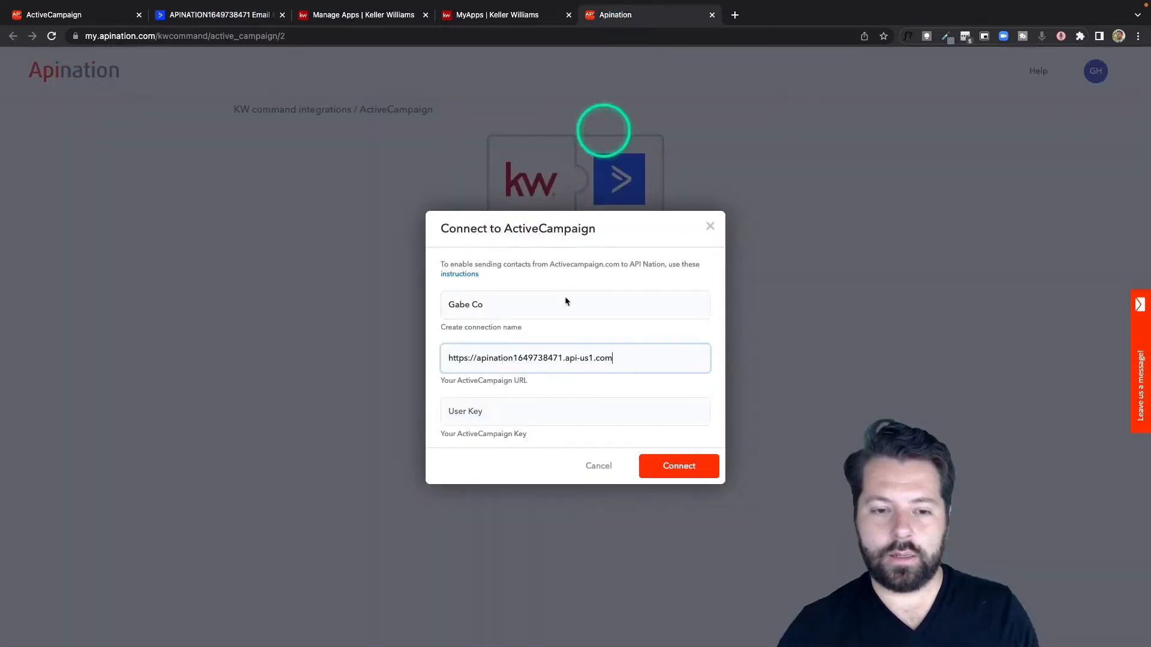
click(561, 416)
key(super+v)
click(674, 467)
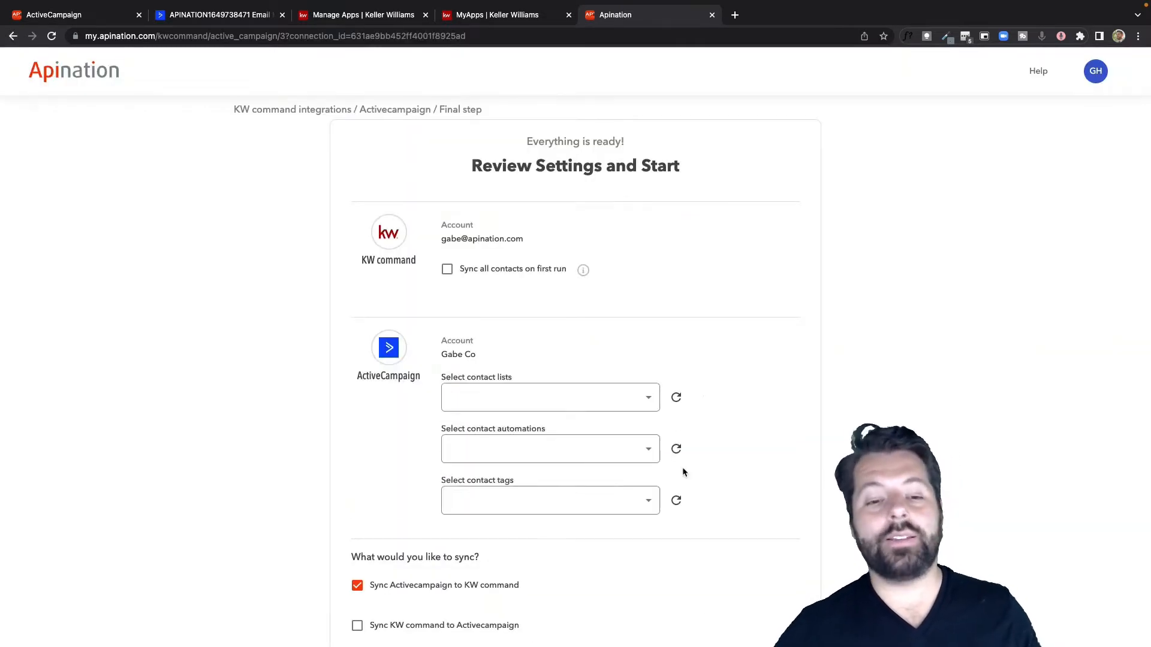
Step: Enable syncing from KW Command to ActiveCampaign and declare that no other contact syncs are in use
scroll(683, 472, down, 2)
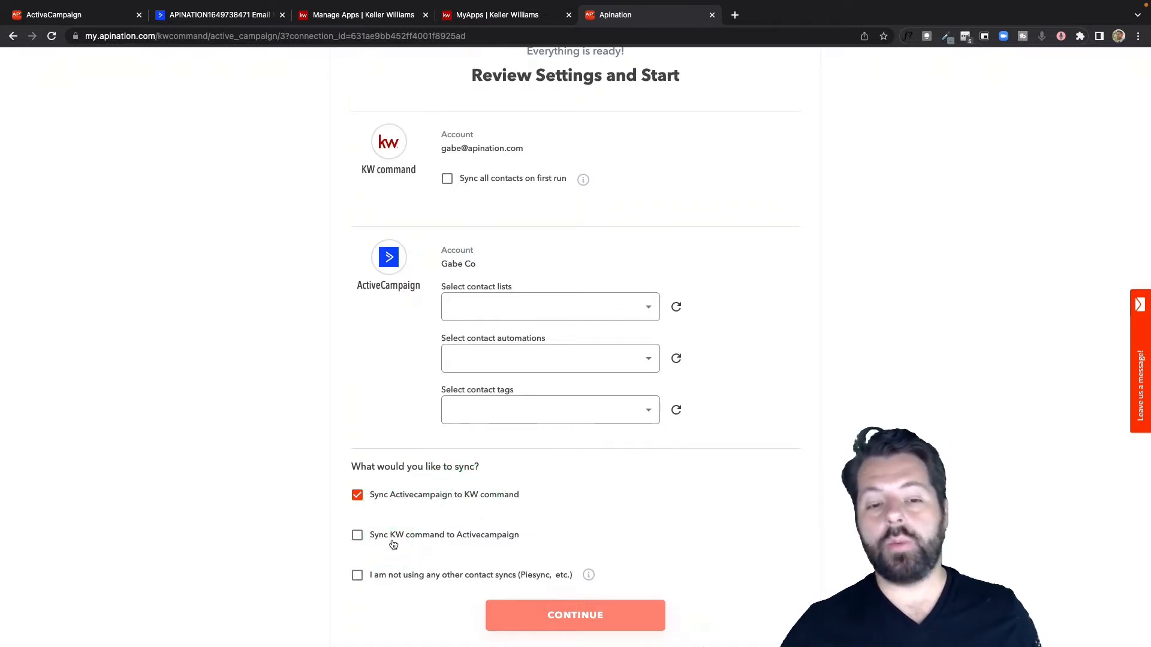
click(433, 538)
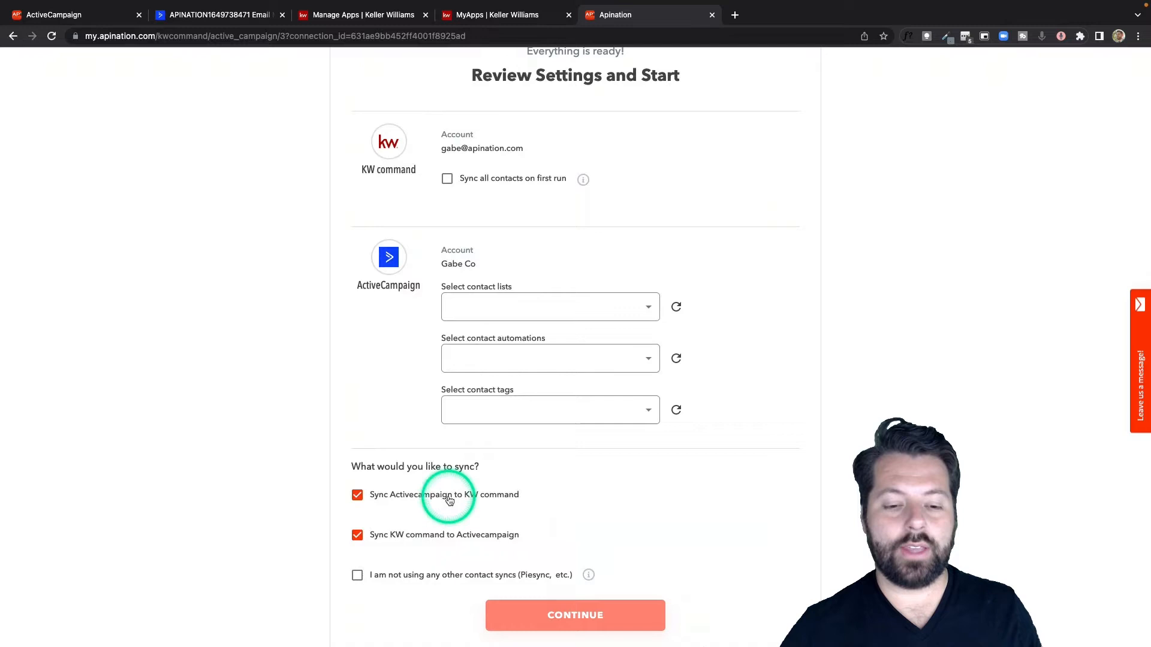
click(433, 539)
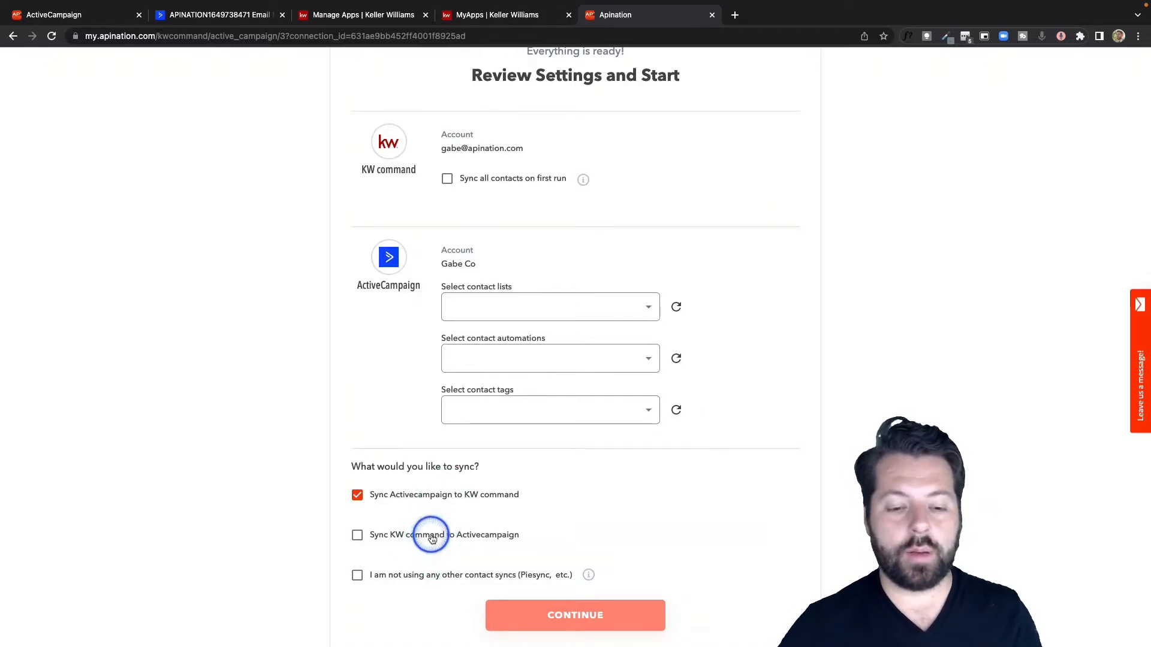
click(431, 538)
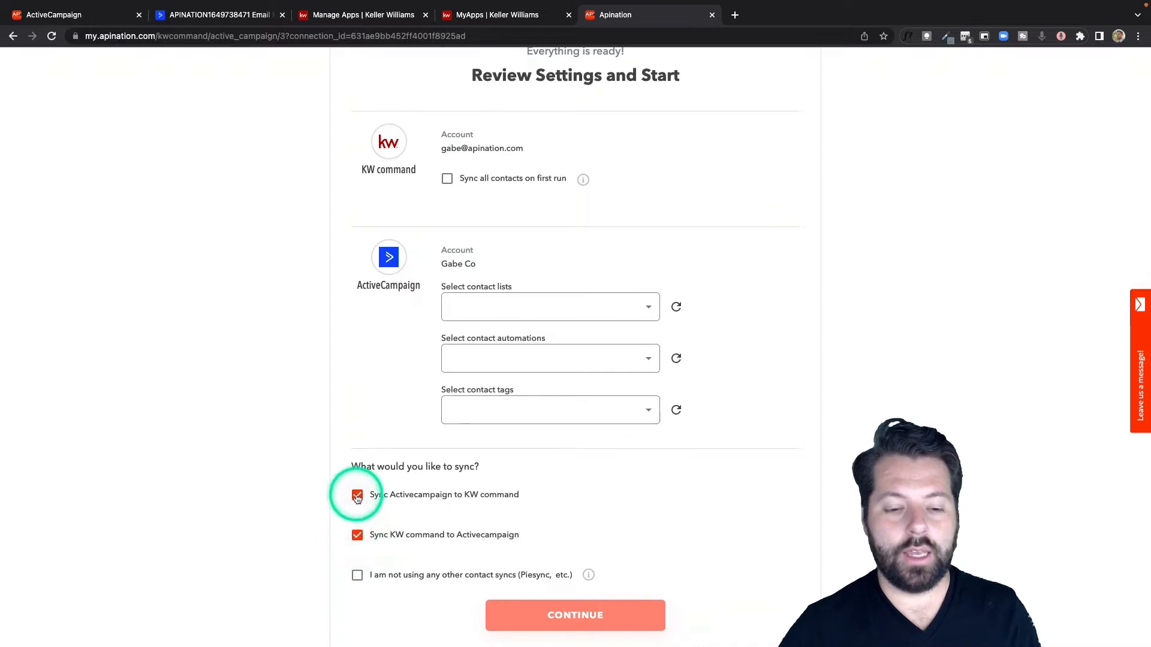
click(385, 581)
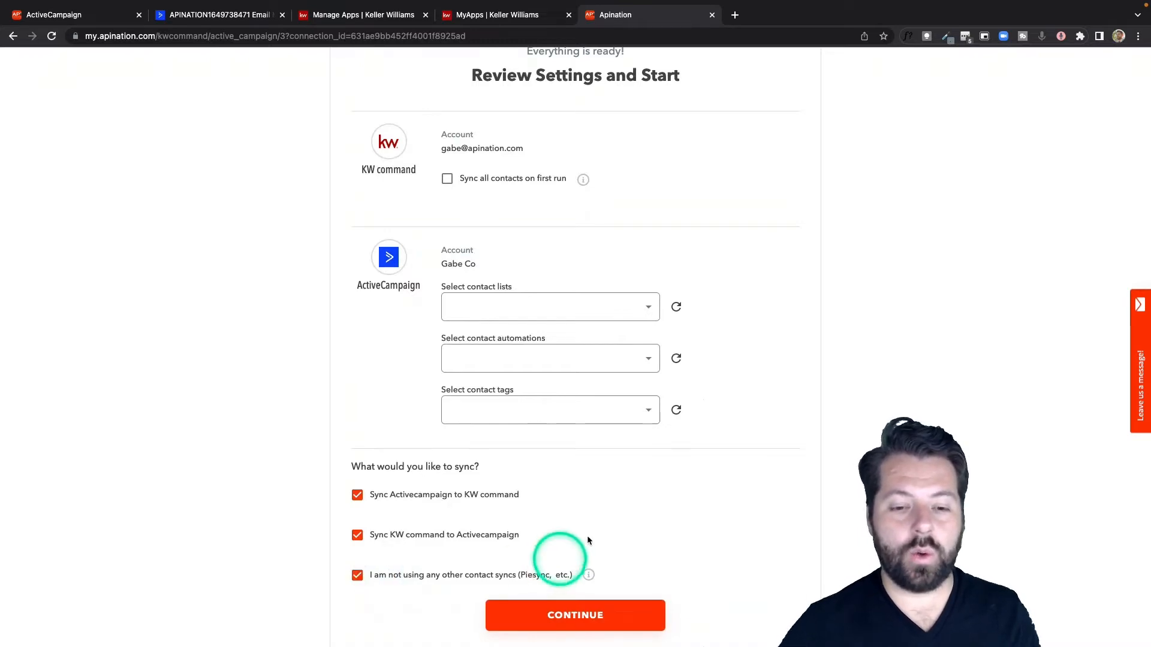
Step: Enable syncing of all KW Command contacts on the first run
scroll(602, 527, up, 3)
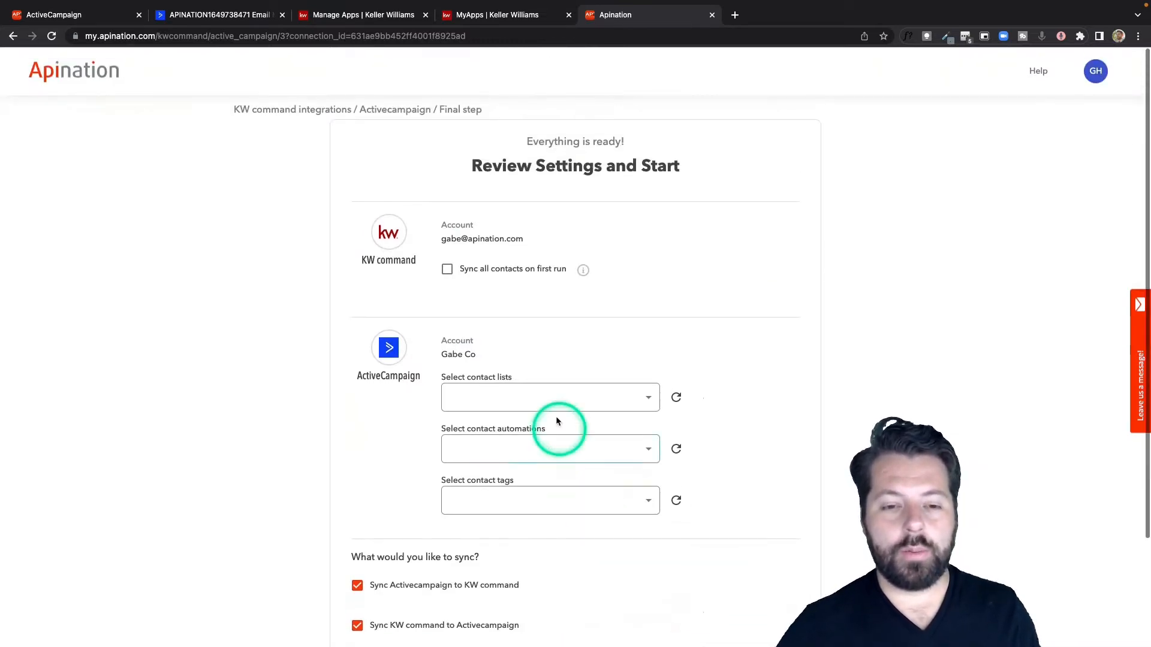
scroll(501, 314, down, 2)
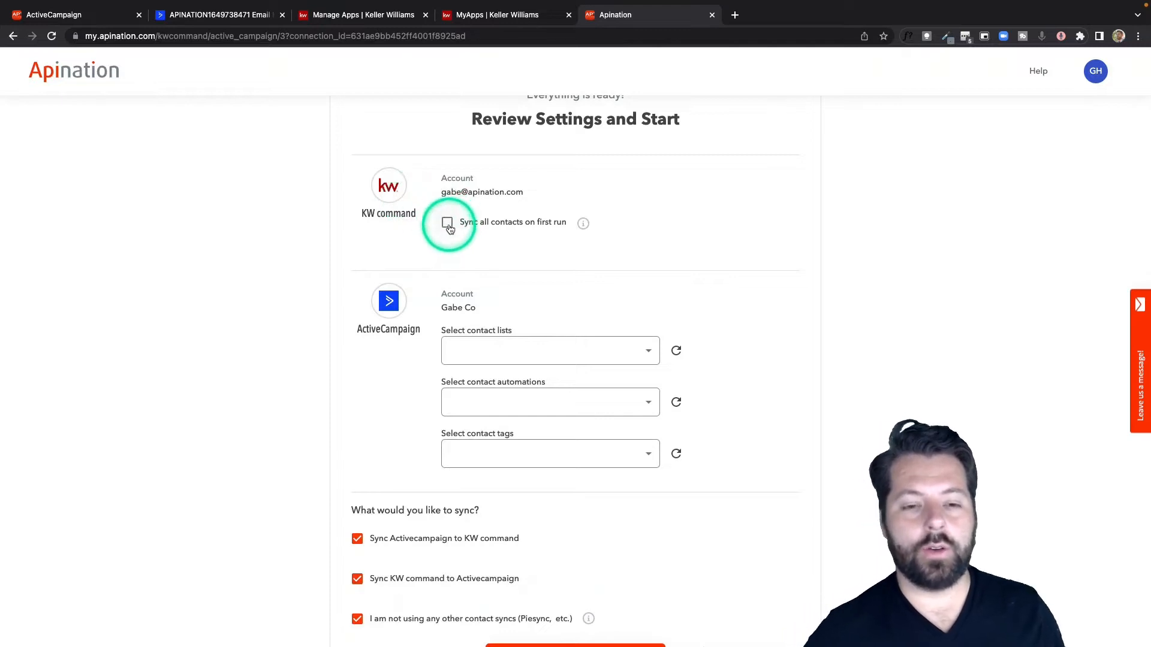
click(449, 225)
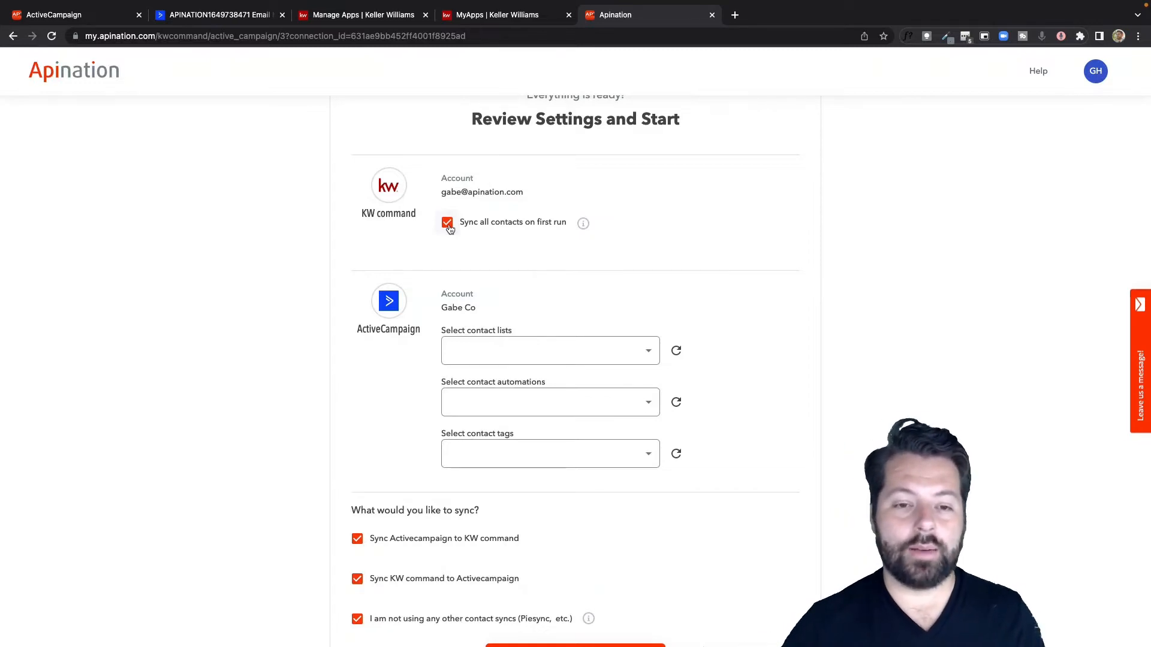
click(448, 225)
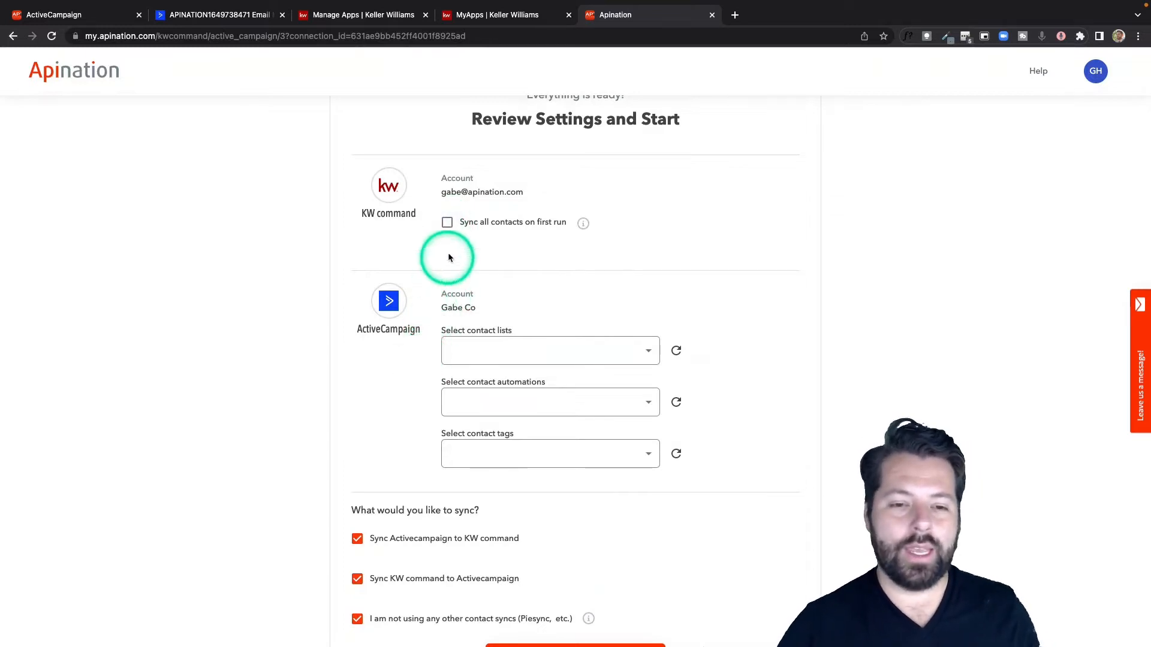
click(449, 224)
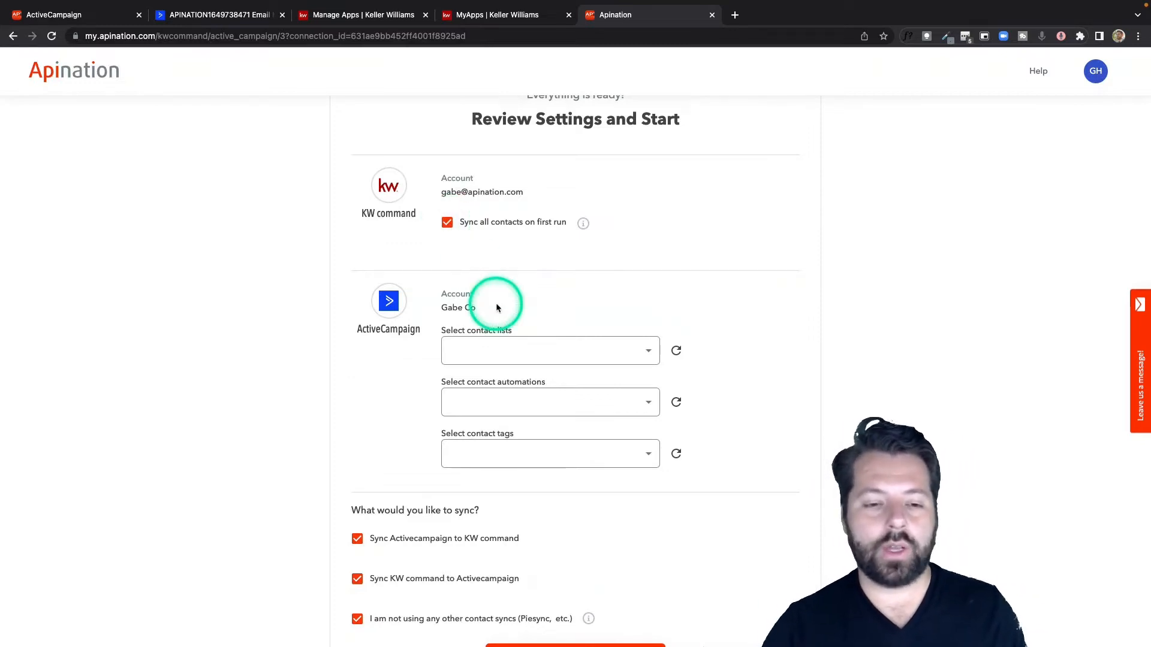
Step: Select the new-leads contact list and the Test Automation contact automation for the ActiveCampaign account
scroll(496, 303, down, 3)
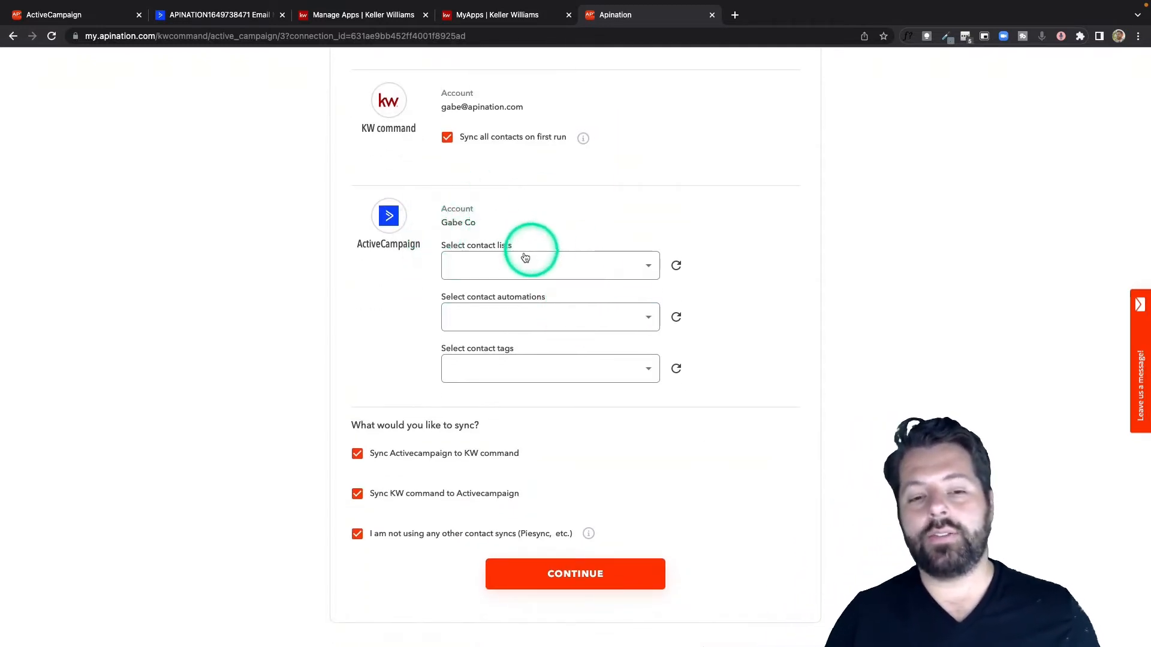
click(618, 270)
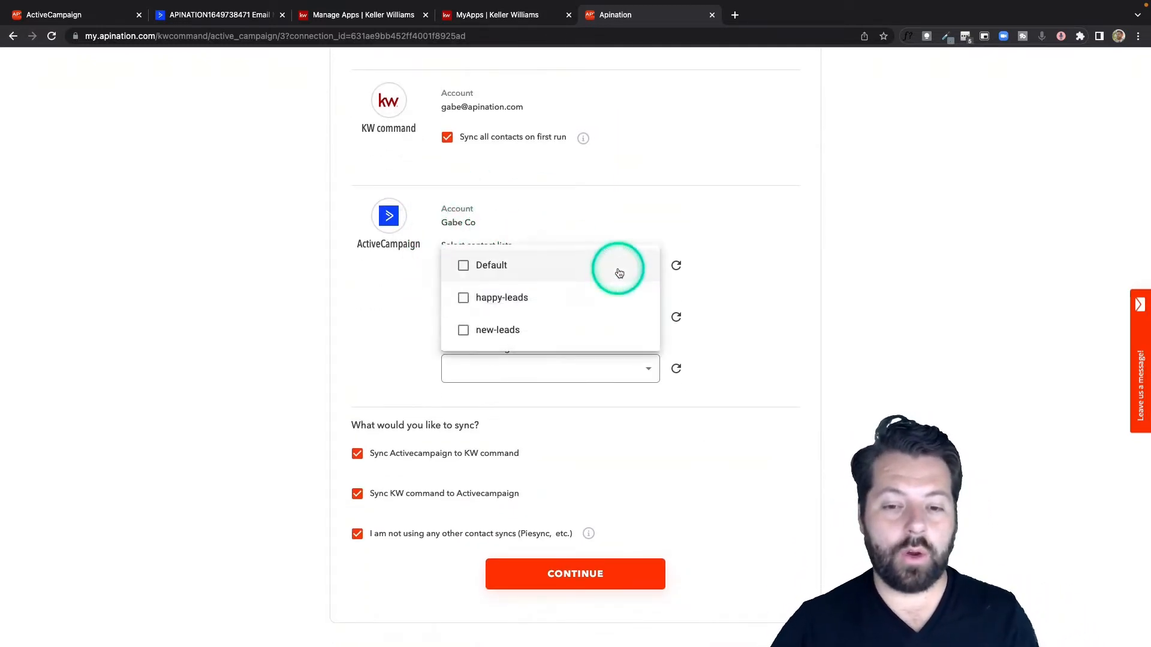
click(506, 330)
click(424, 339)
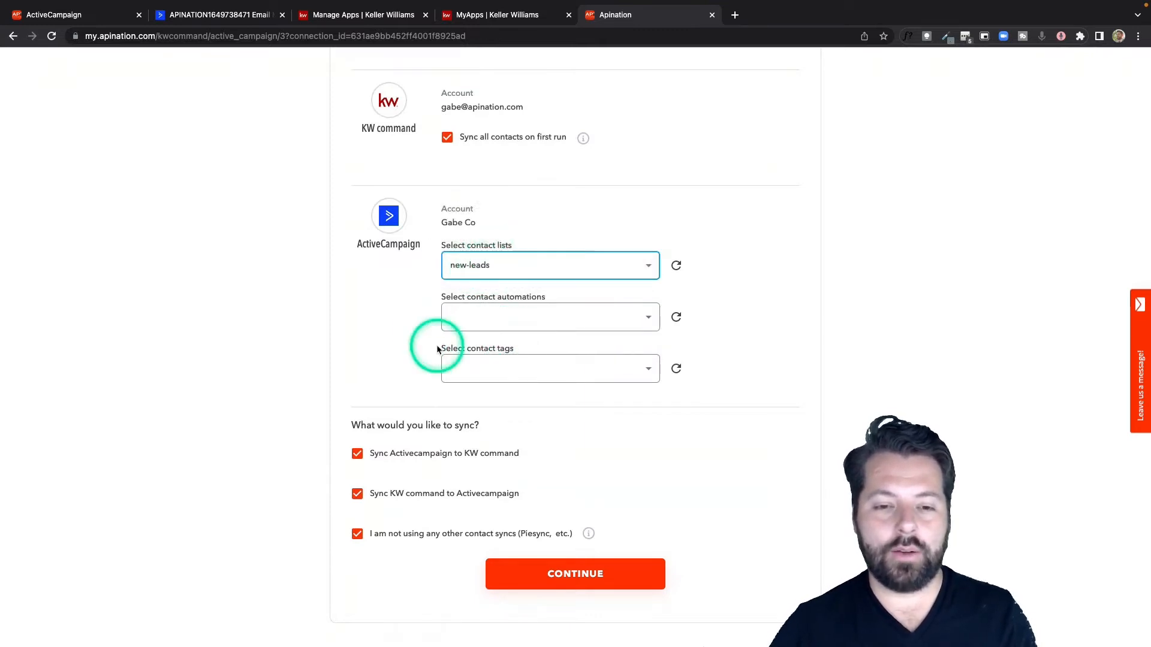
click(511, 311)
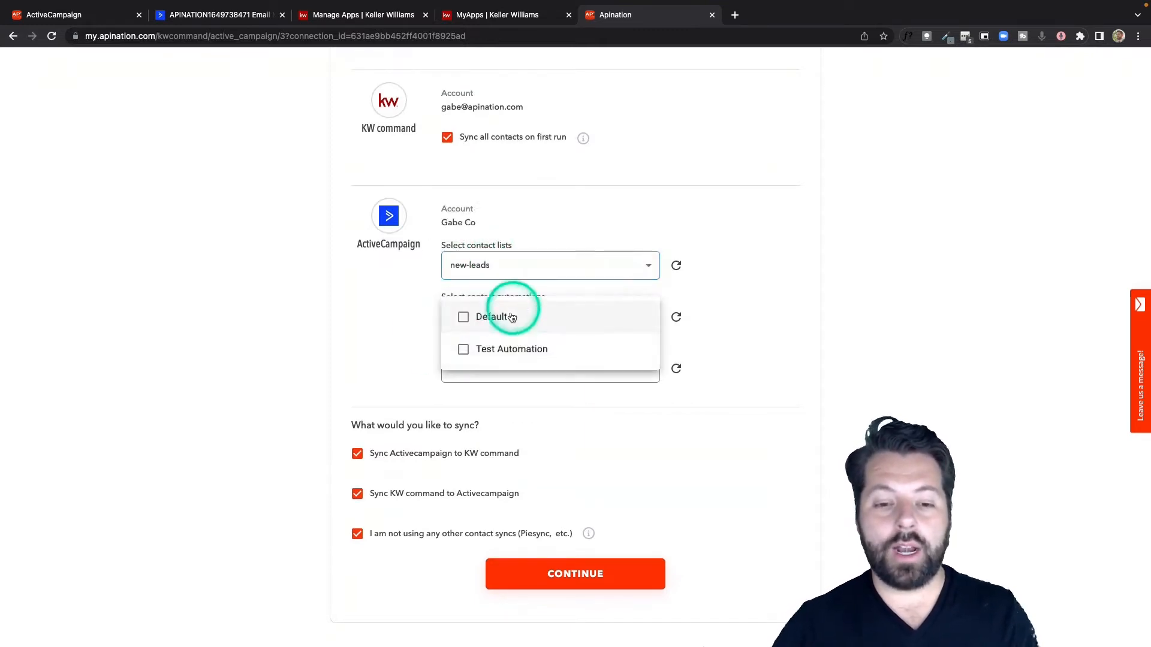
click(485, 355)
click(403, 367)
Step: Choose the work contact tag for the ActiveCampaign account, and replace it with Default
click(489, 365)
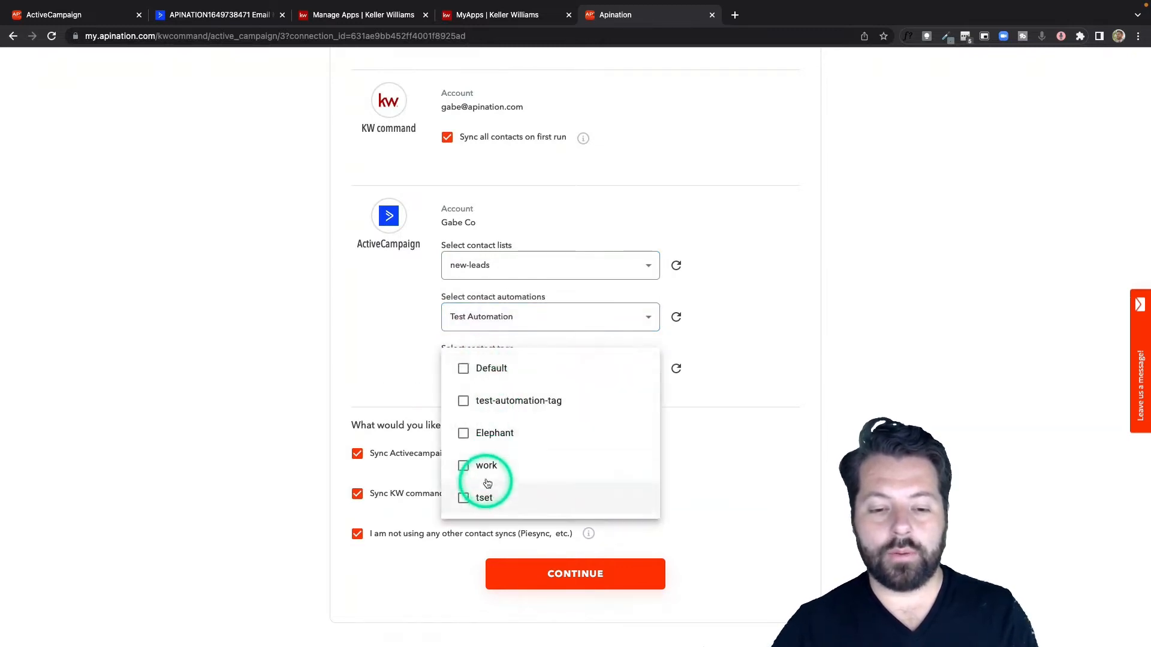
click(487, 476)
click(386, 365)
click(514, 375)
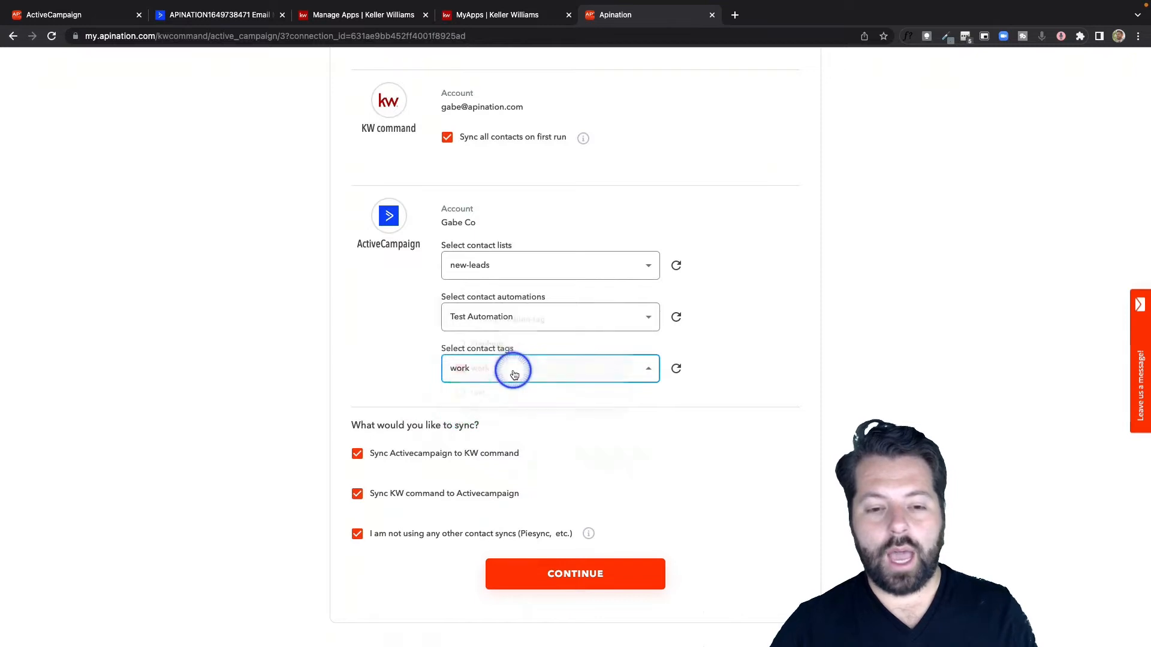
click(488, 267)
click(408, 358)
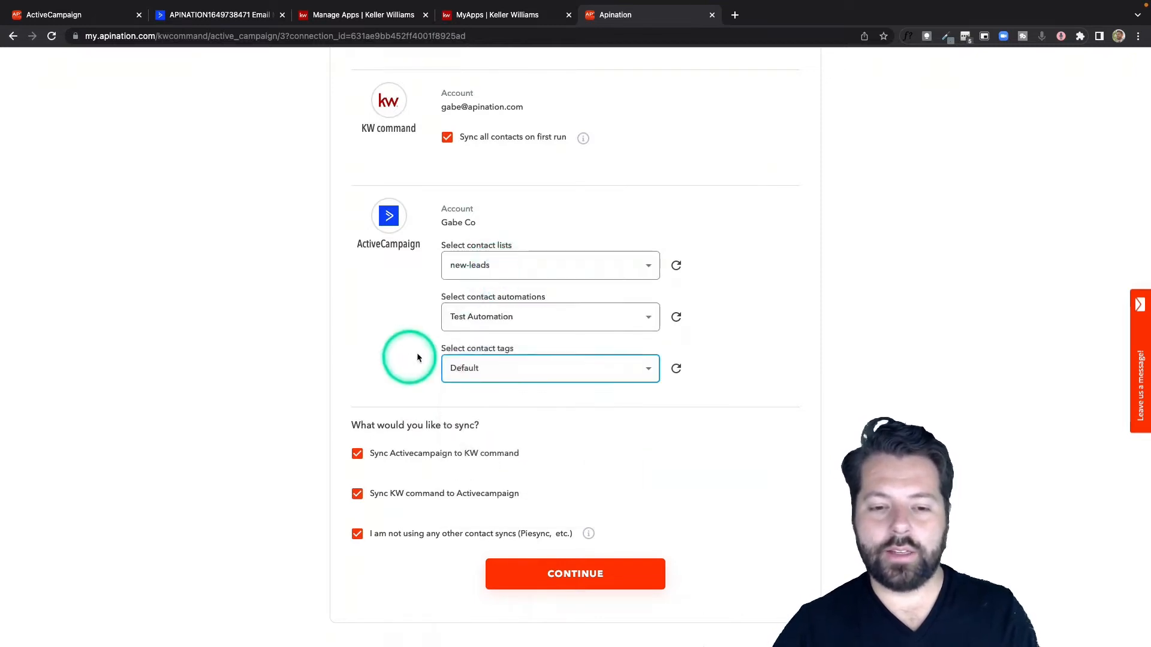
Step: Set the ActiveCampaign contact automation to Default and continue to the list of created syncs
click(483, 323)
click(488, 284)
click(407, 337)
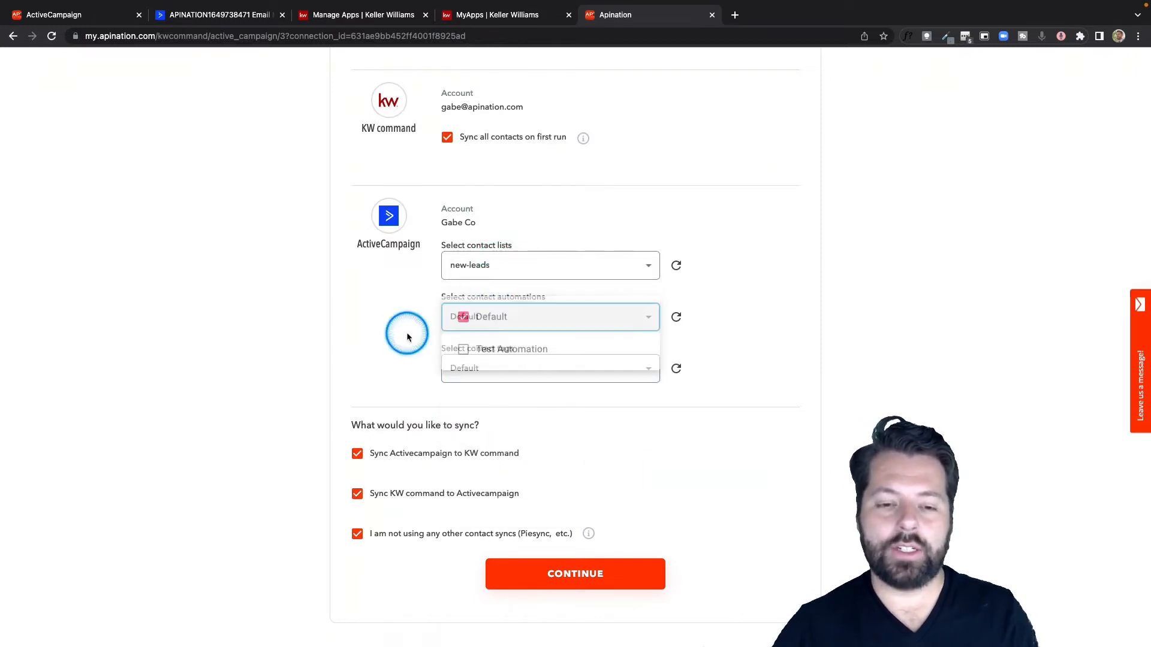
click(424, 368)
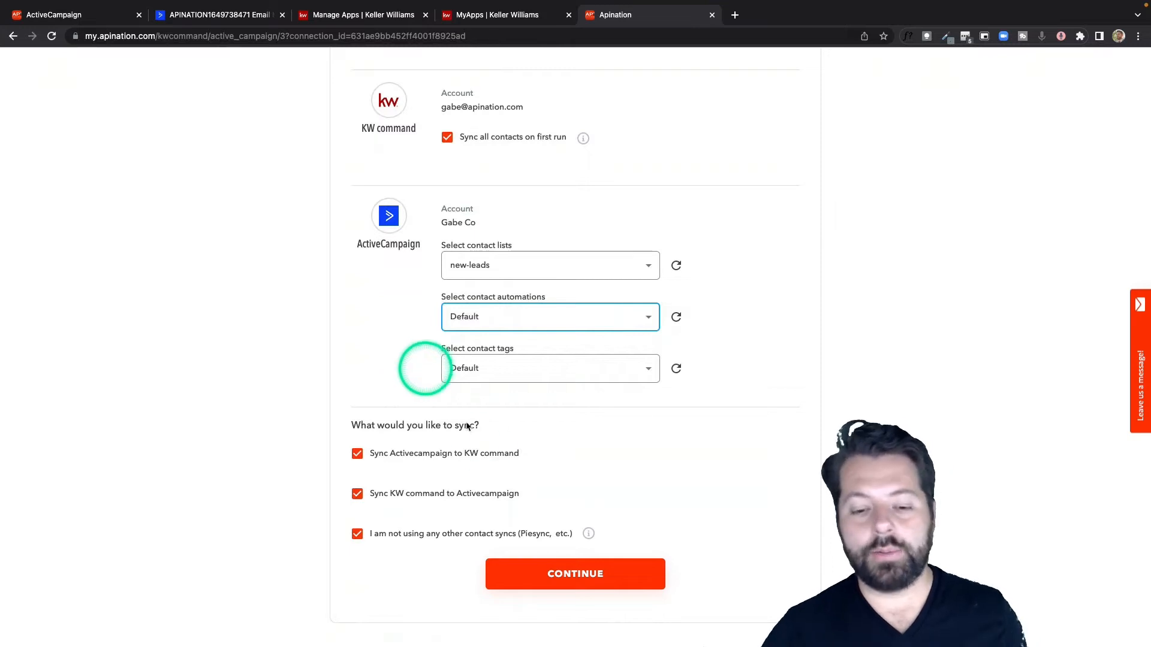
click(615, 576)
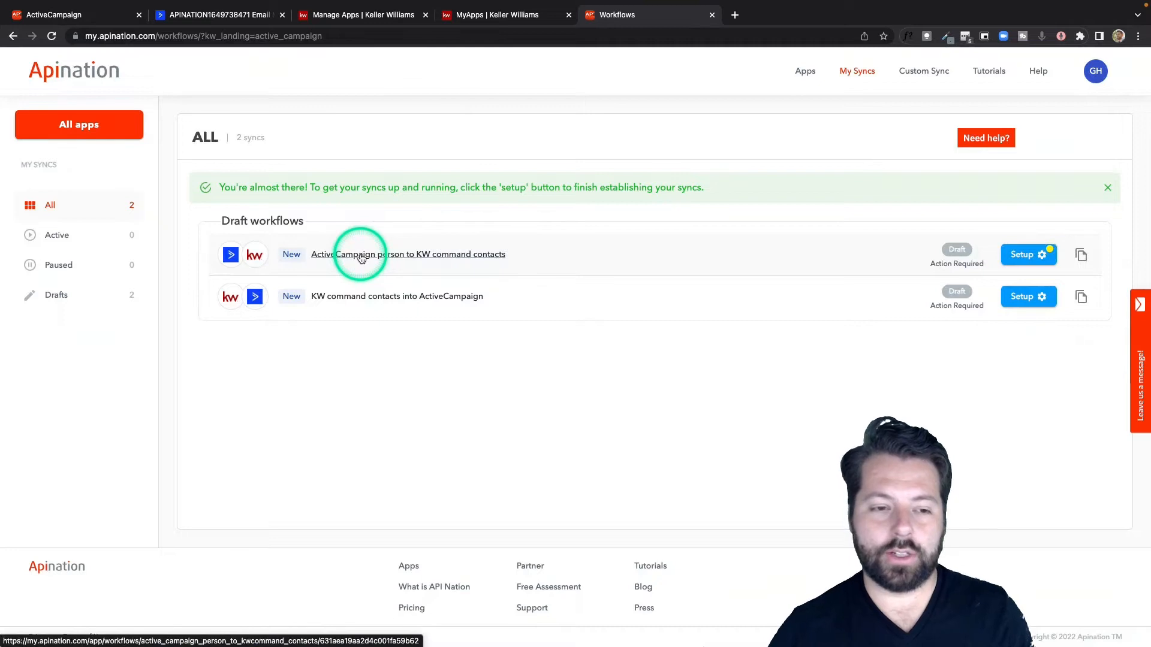
Step: Open the draft KW command contacts into ActiveCampaign sync and review its account, list and filter settings
click(348, 297)
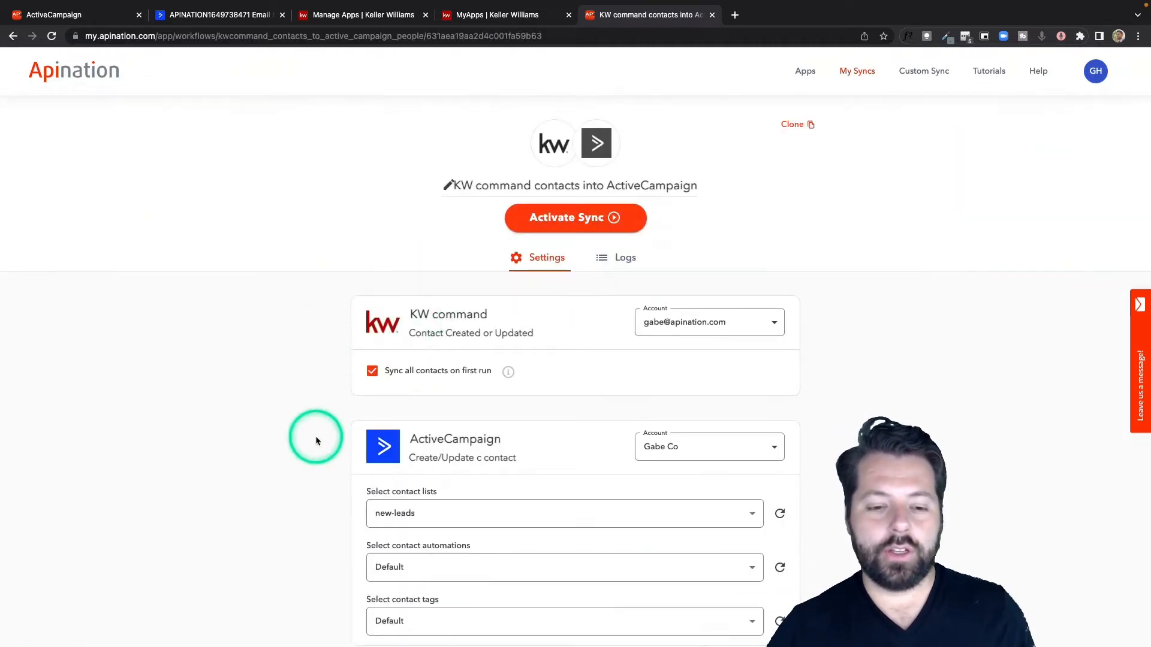
scroll(316, 441, down, 3)
scroll(316, 440, down, 3)
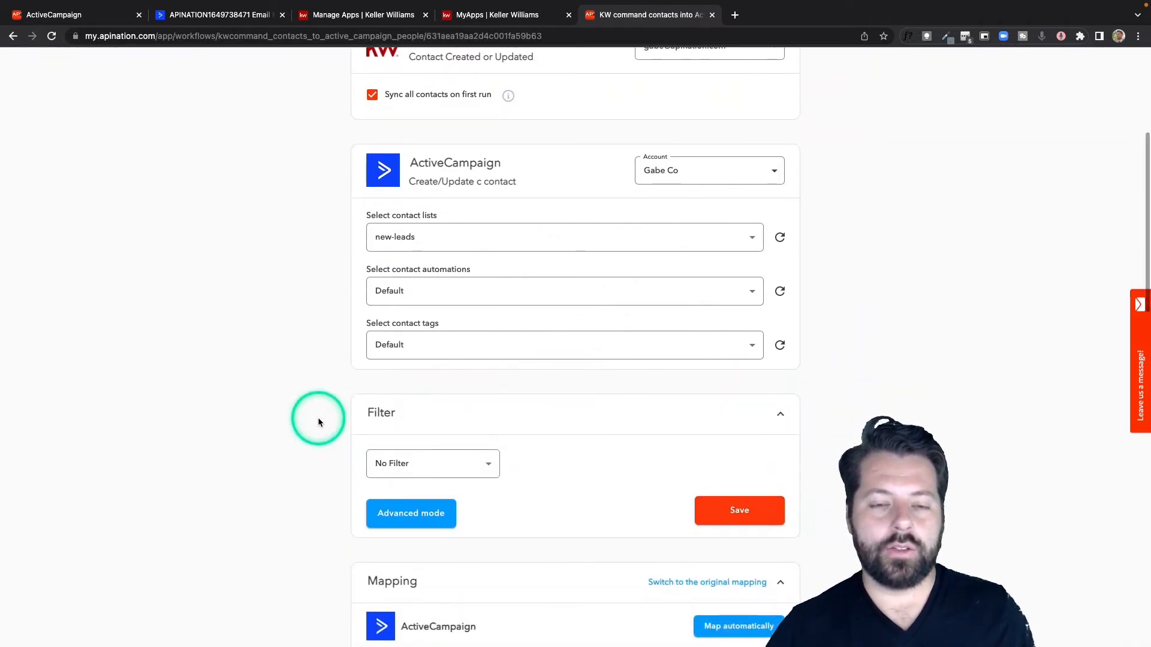
scroll(318, 423, down, 5)
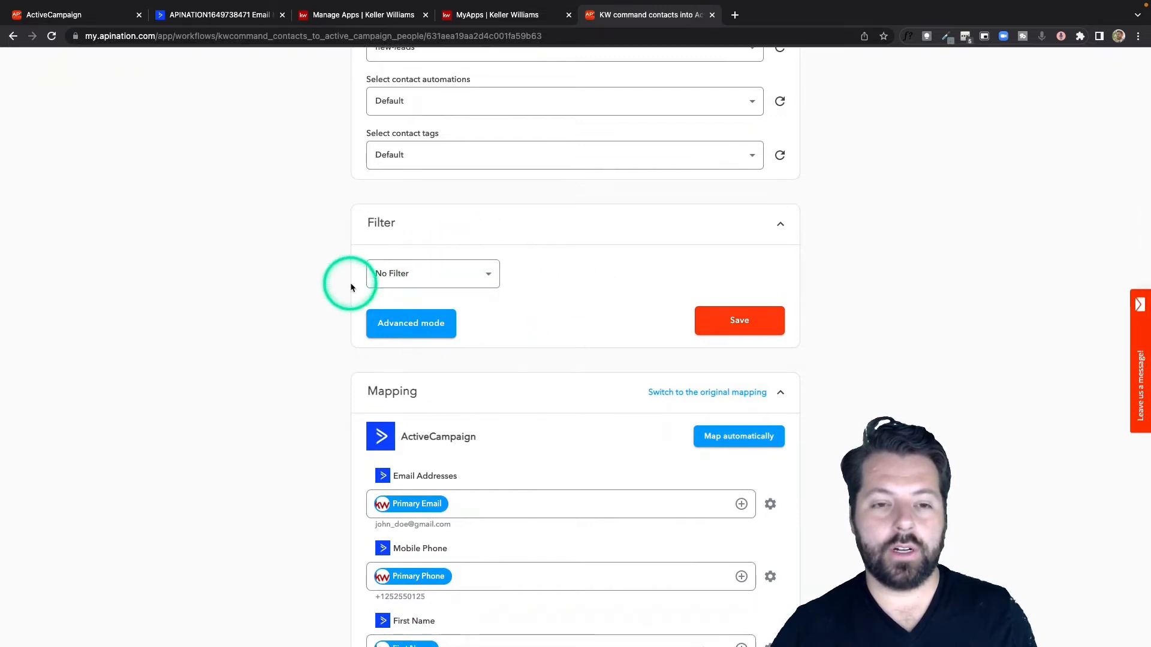
scroll(351, 288, up, 4)
scroll(350, 287, down, 4)
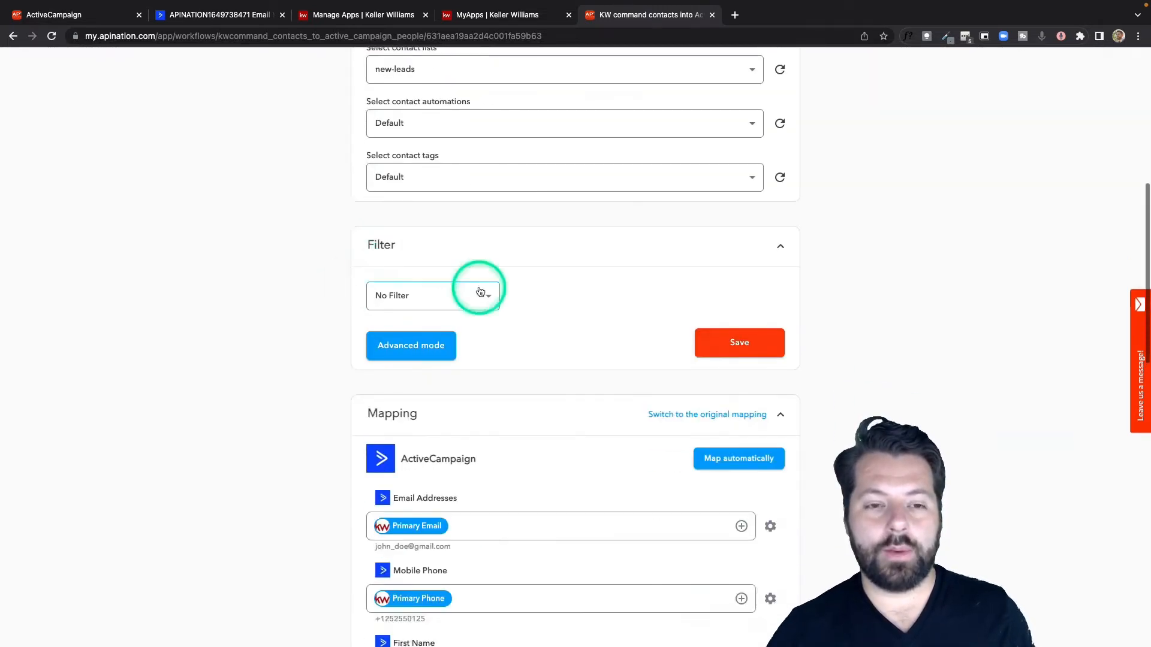
Step: Filter the sync to contacts whose Tags field contains AC
click(485, 293)
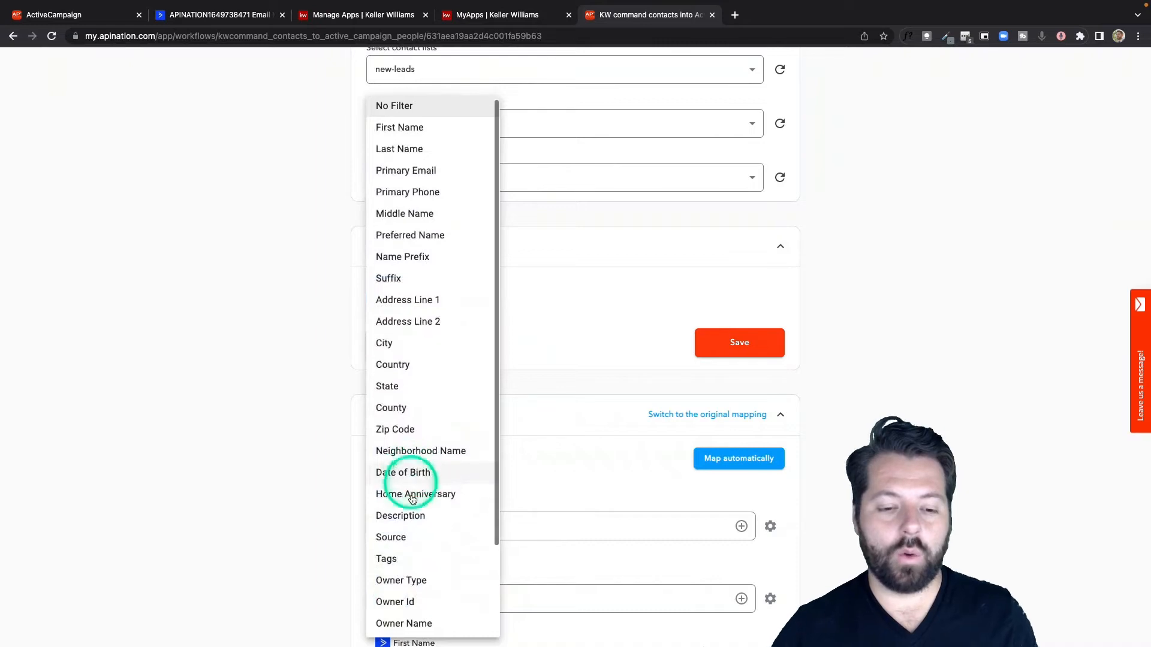
click(401, 558)
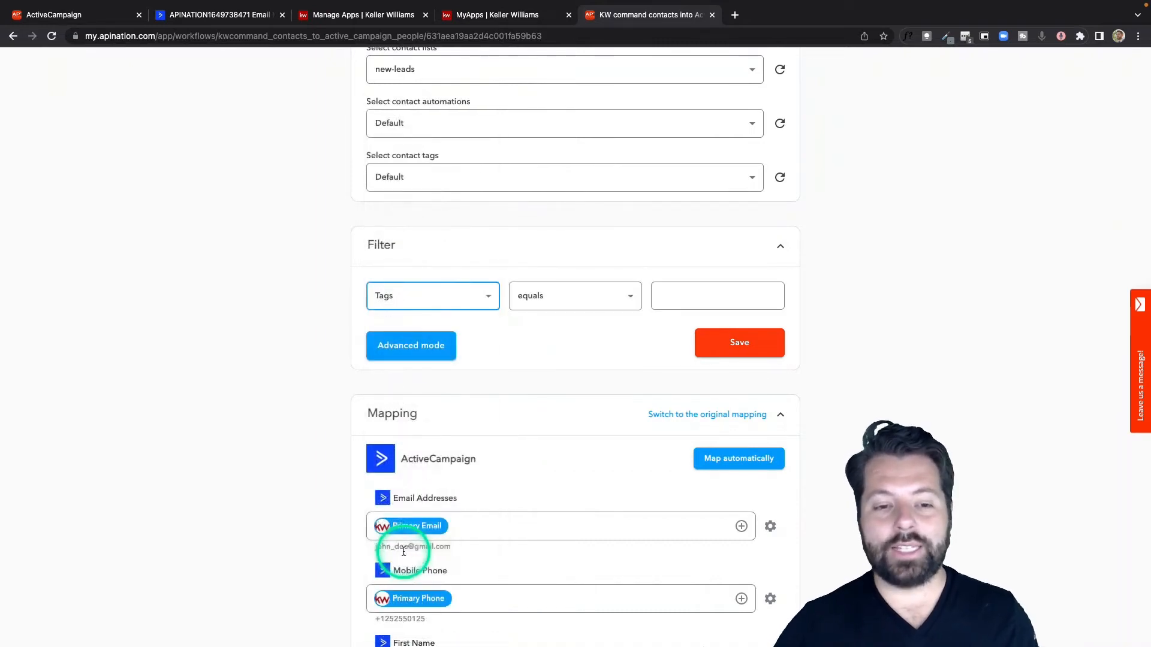
click(586, 295)
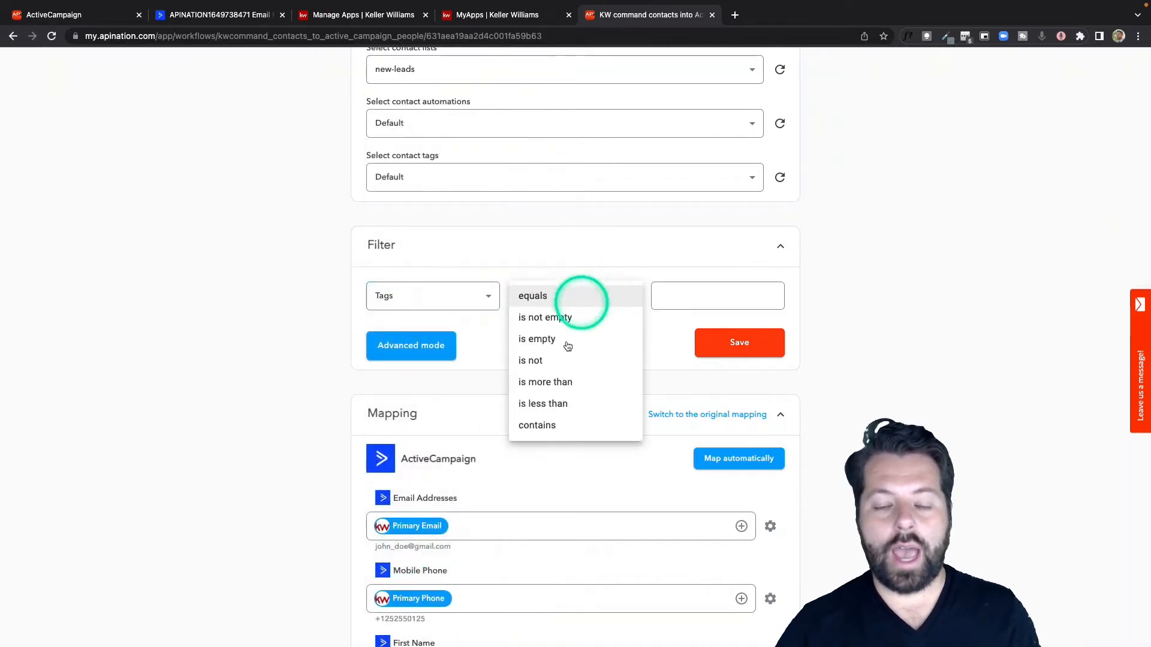
click(549, 427)
click(698, 300)
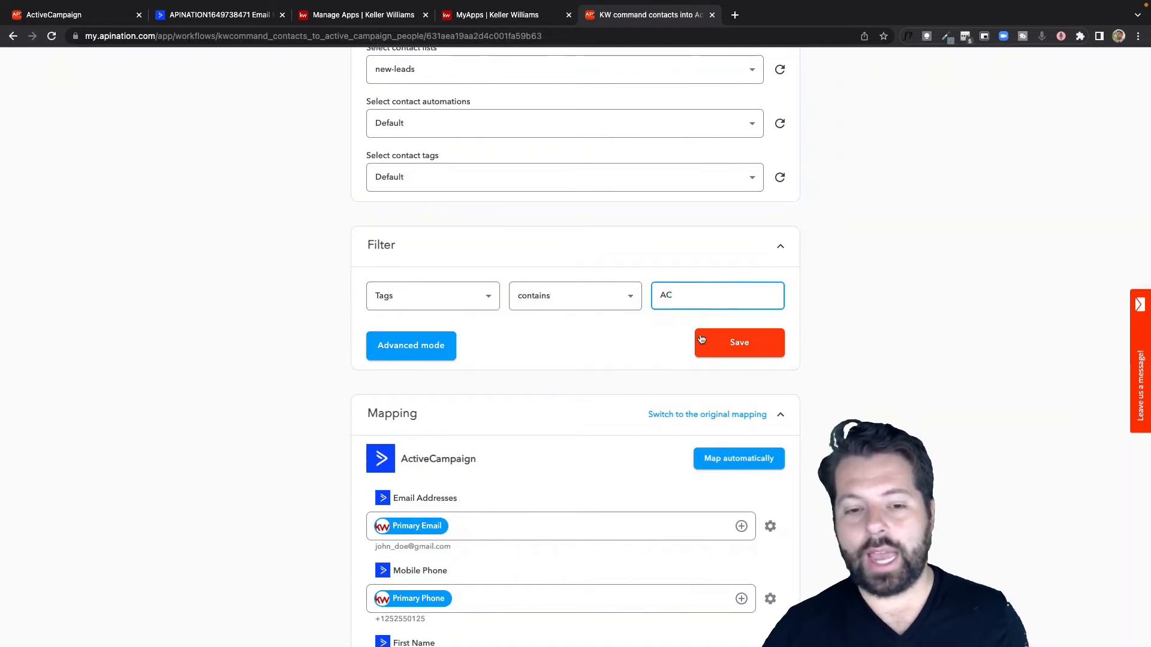
click(701, 288)
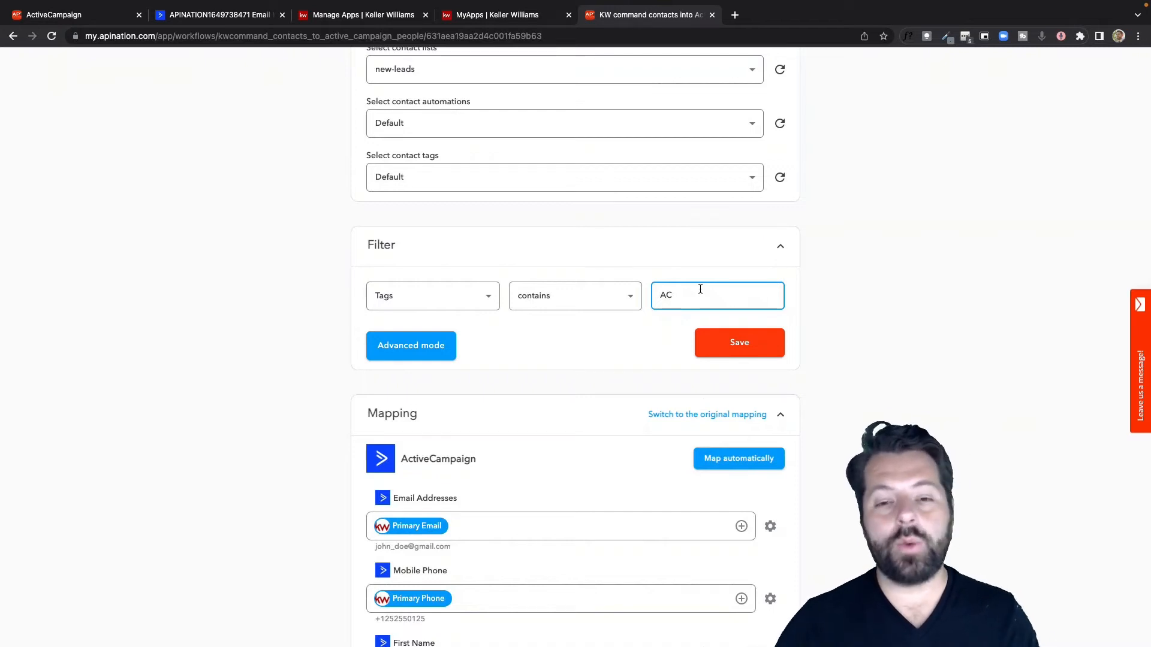
Step: Change the tag filter's value to NewLeads, and reset the sync to No Filter
scroll(700, 289, up, 2)
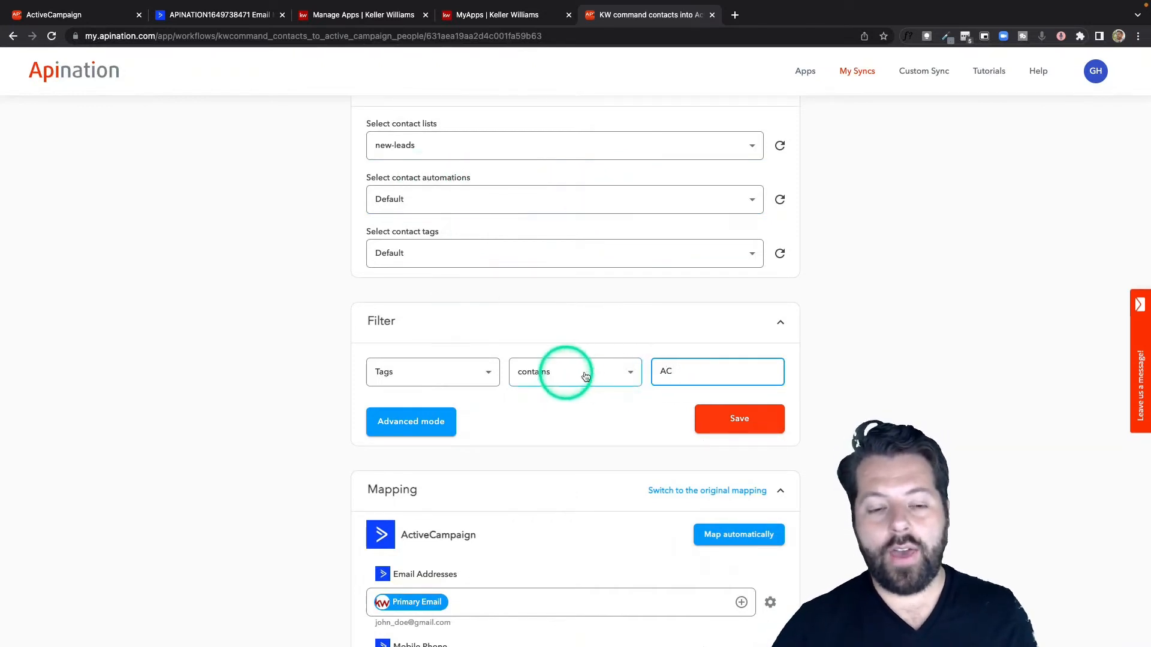
double_click(672, 371)
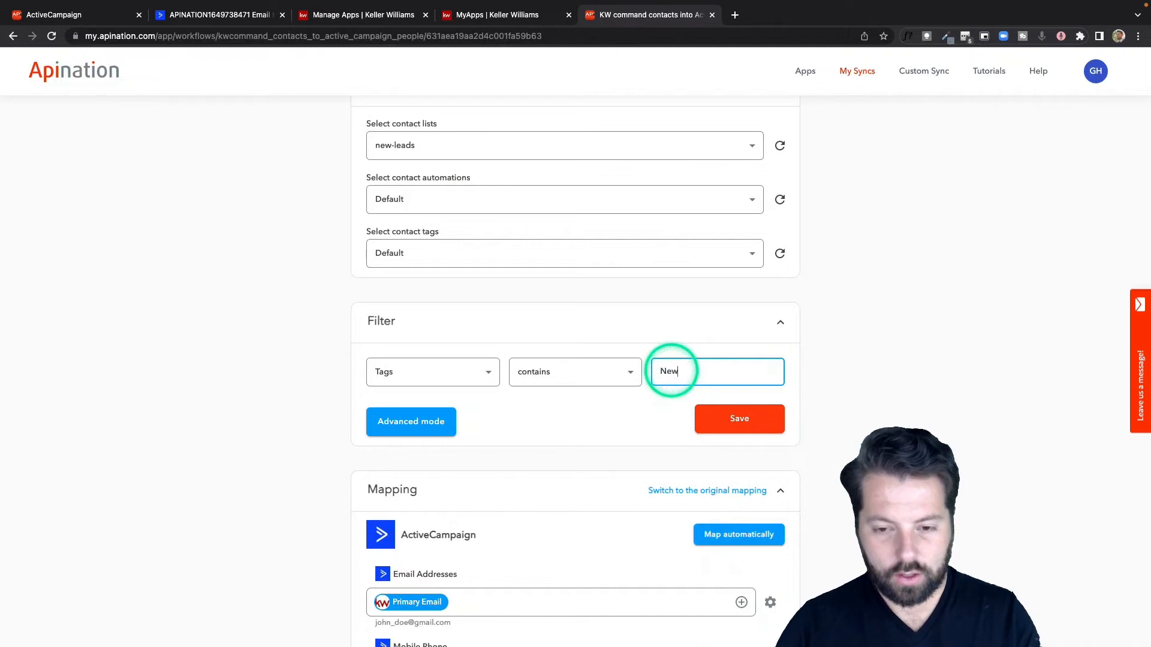
text(NewLeads)
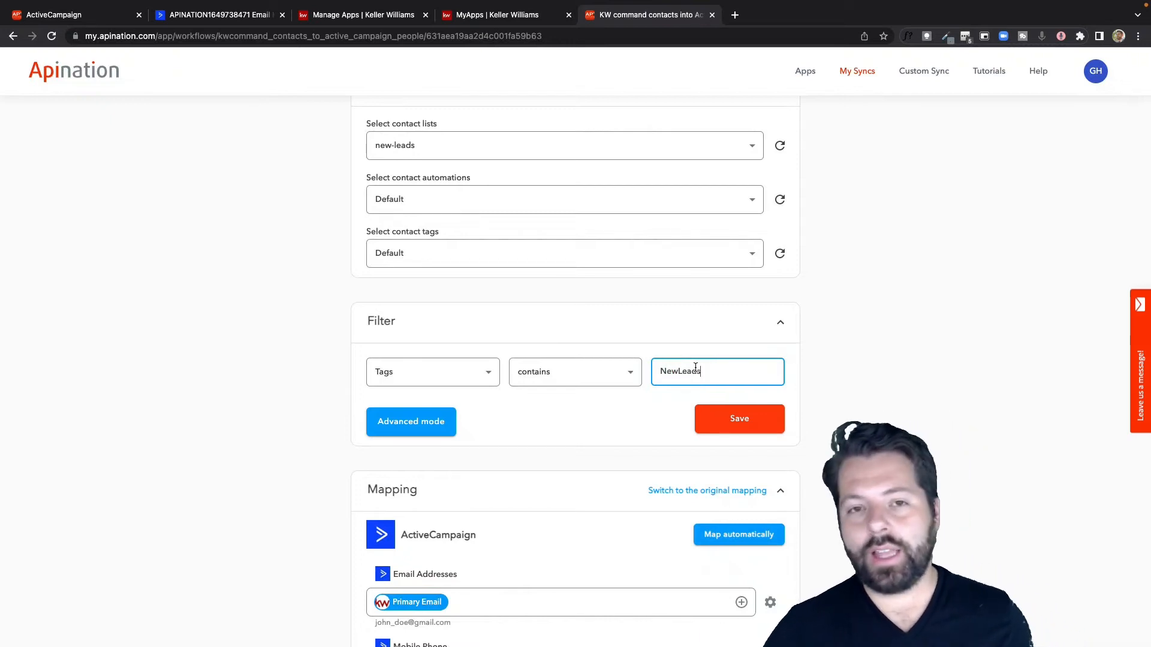
click(483, 370)
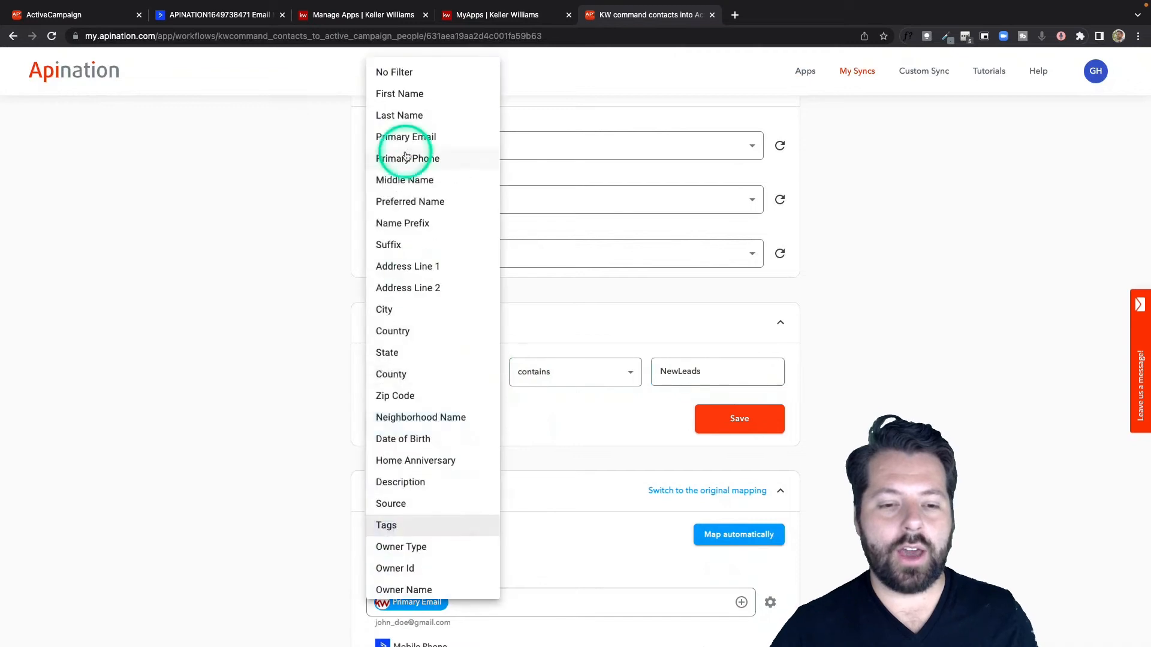
click(409, 73)
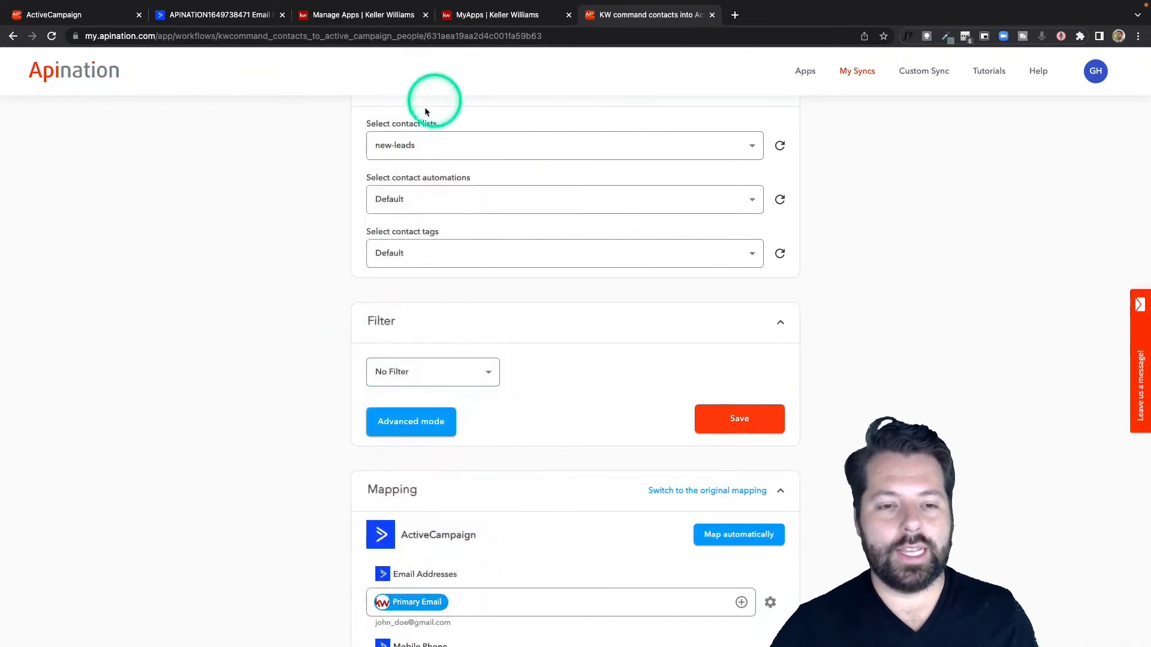
Step: Review the ActiveCampaign field mapping and activate the KW command contacts into ActiveCampaign sync
scroll(527, 360, down, 7)
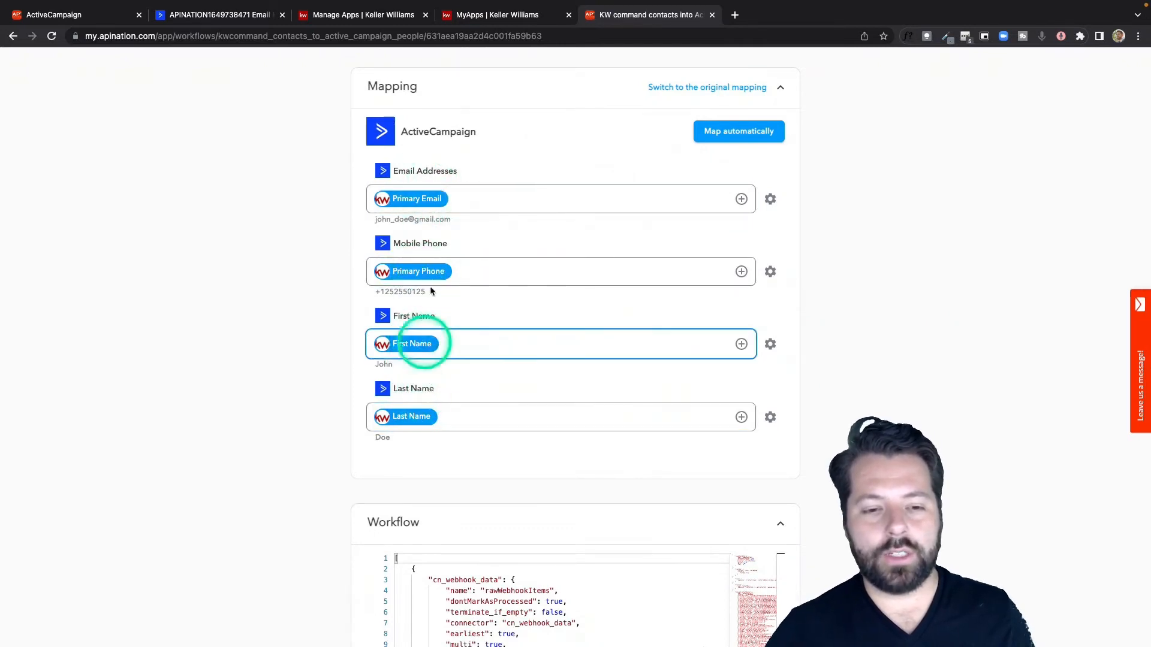
scroll(491, 387, up, 15)
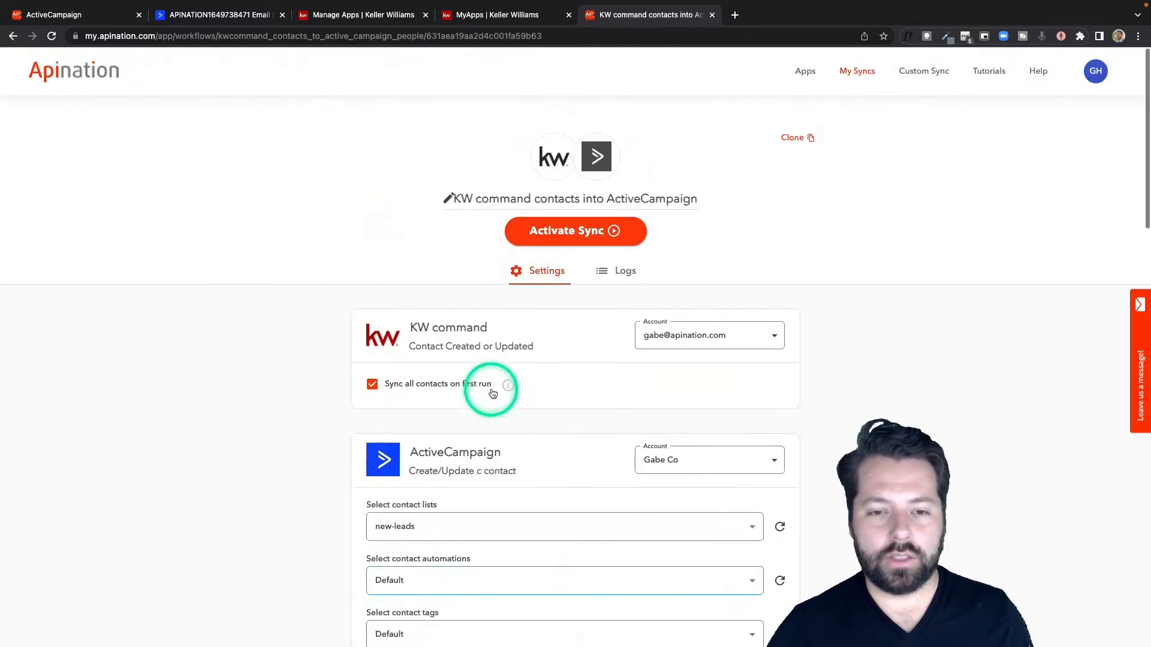
click(568, 223)
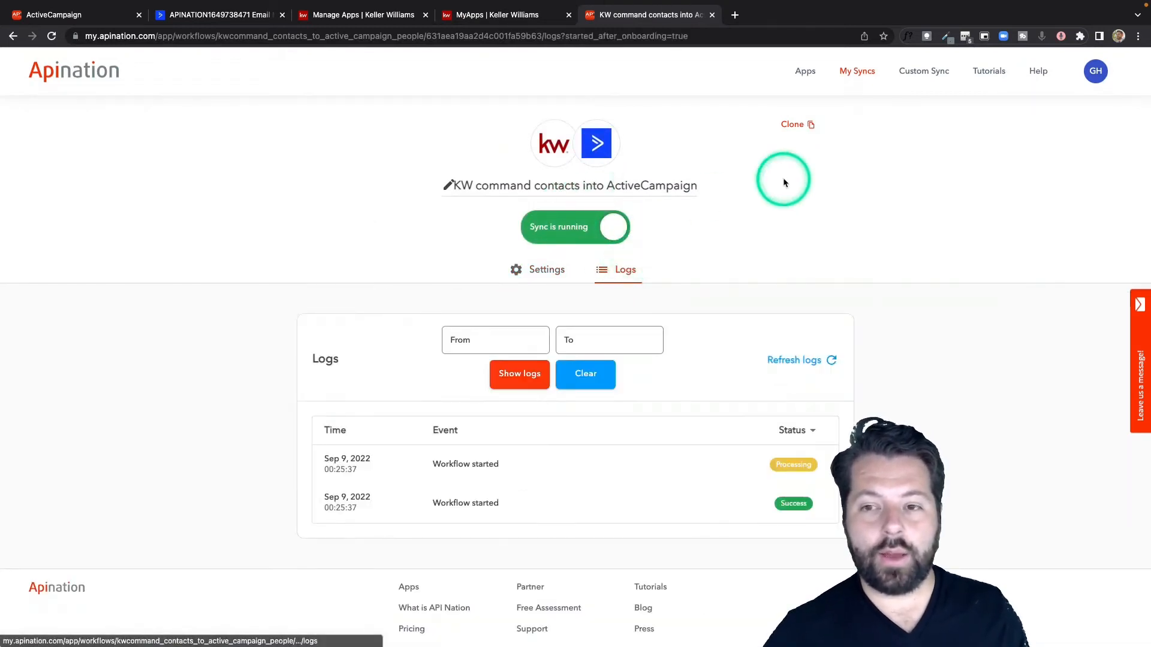
Step: Return to My Syncs and open the settings of the draft ActiveCampaign person to KW command contacts sync
click(857, 71)
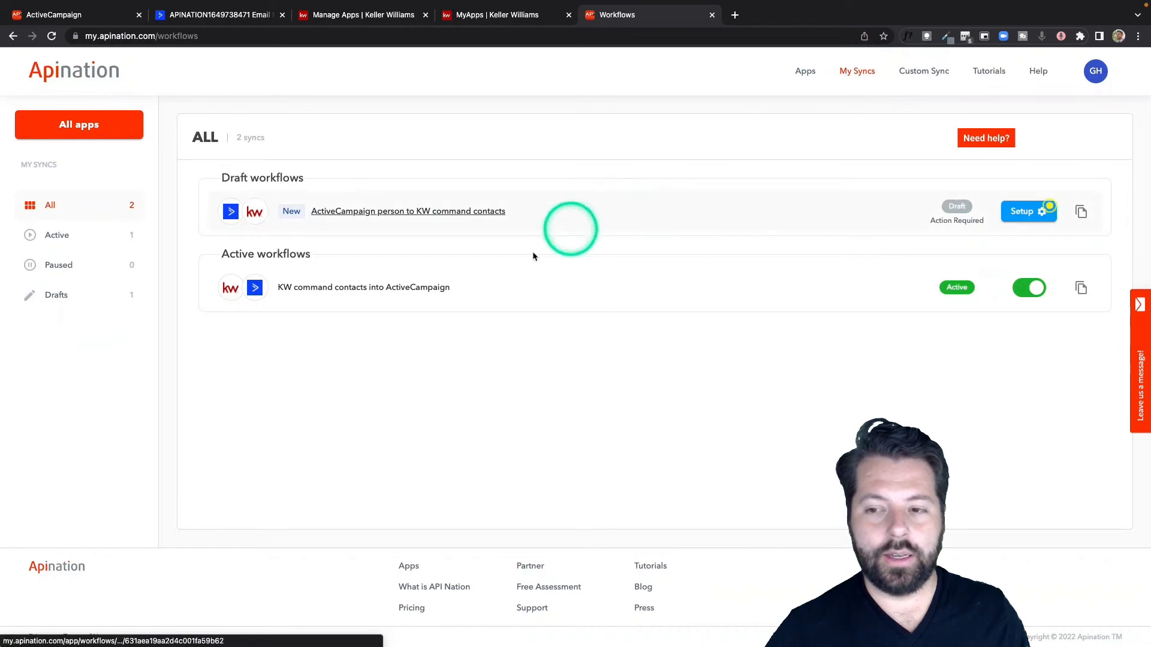
click(364, 213)
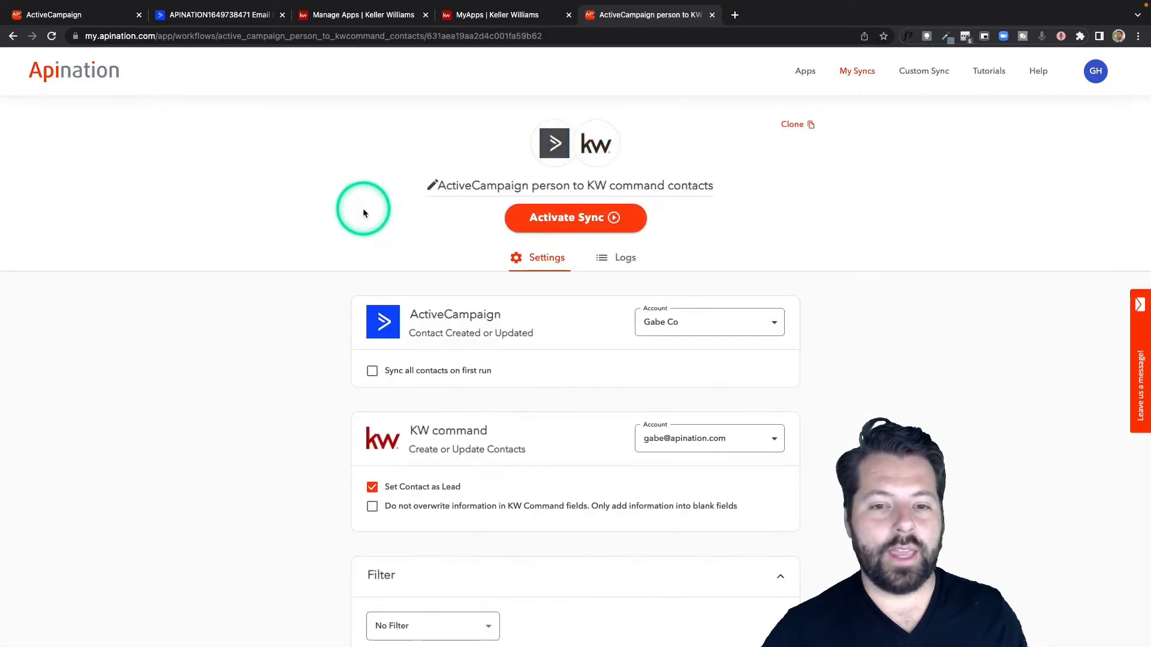
scroll(326, 335, down, 1)
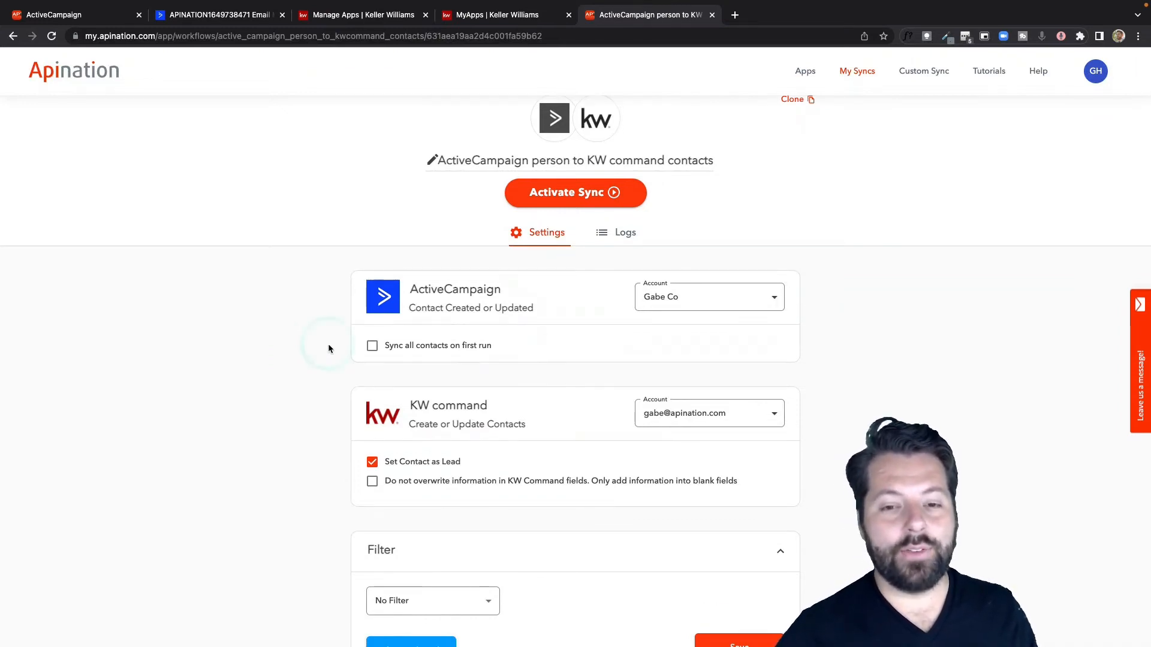
scroll(328, 343, down, 5)
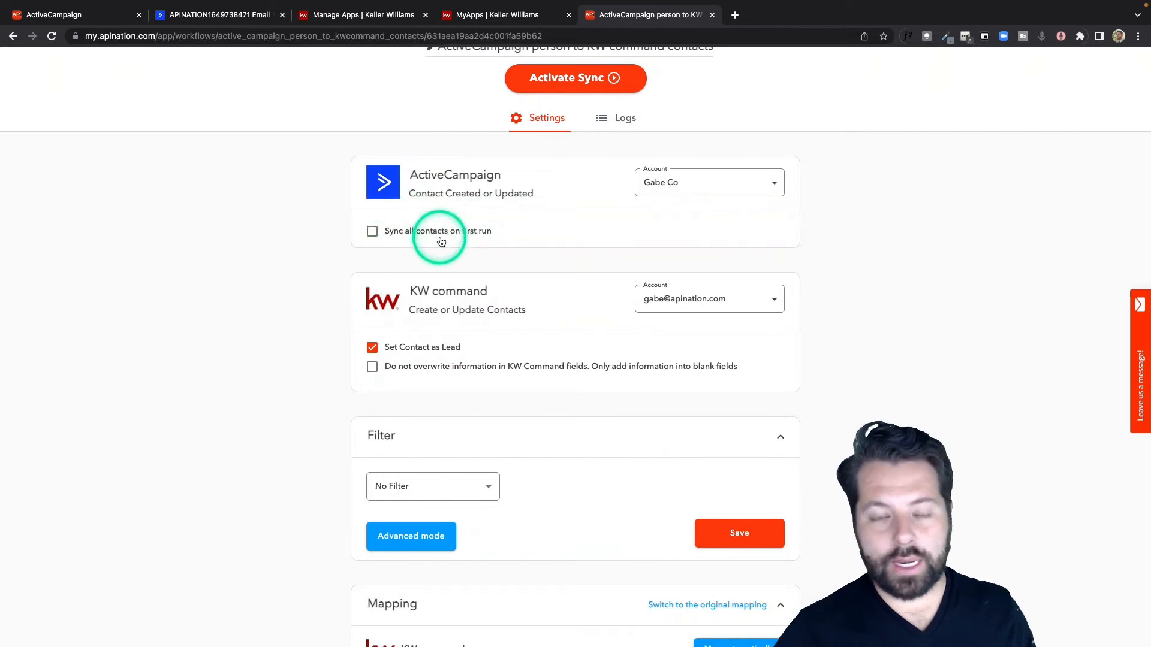
scroll(378, 379, down, 4)
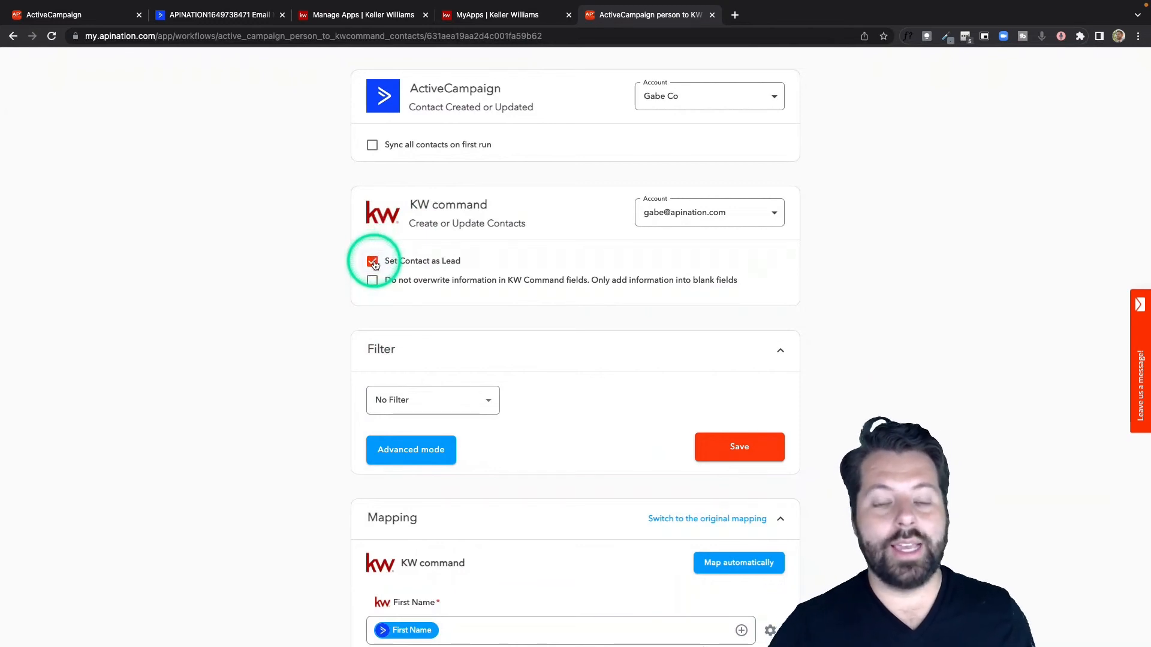
Step: Turn Set Contact as Lead off and on again, and enable adding information only into blank KW Command fields
click(373, 263)
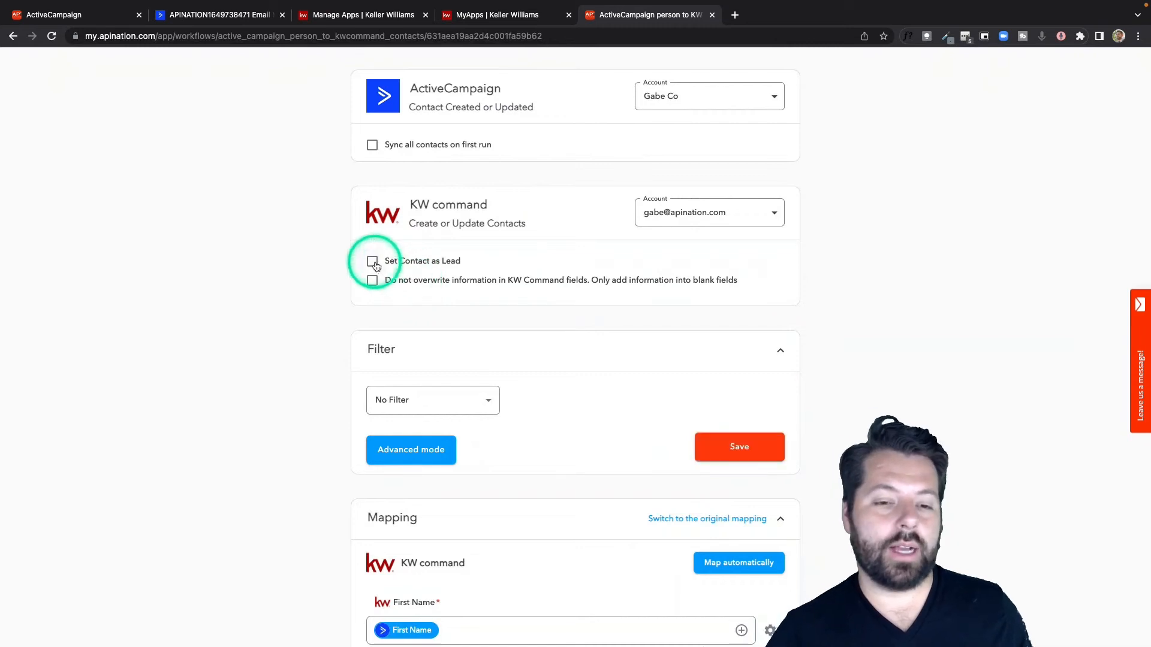
click(372, 261)
scroll(429, 299, down, 3)
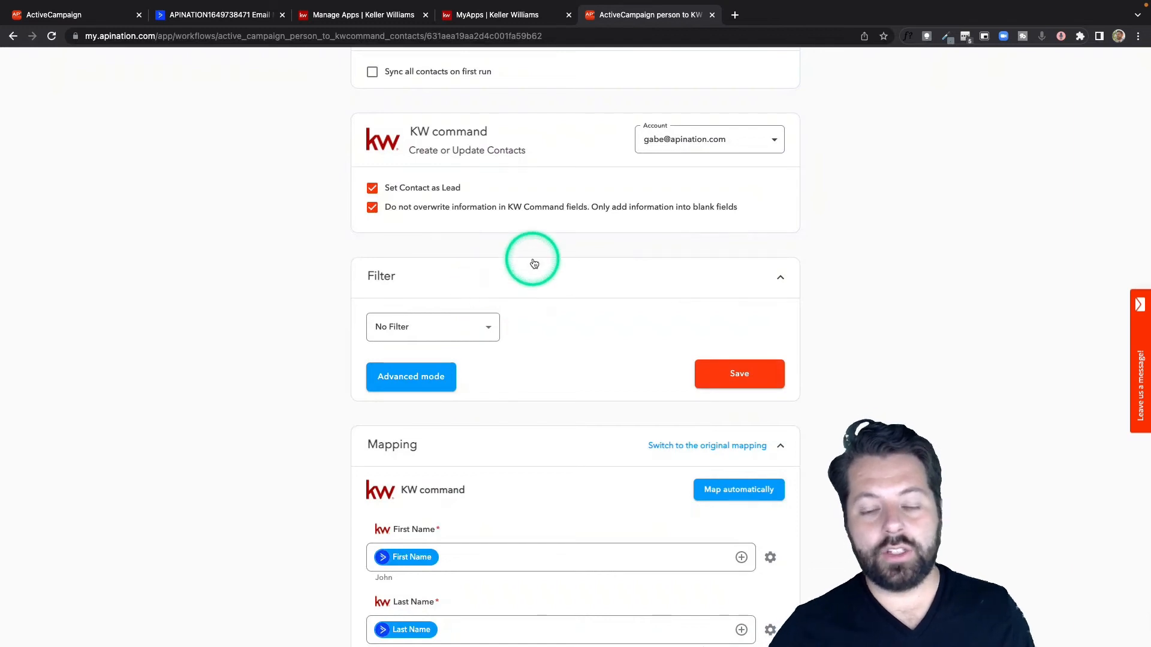
Step: Browse the filter fields available for the ActiveCampaign person to KW command contacts sync
scroll(533, 261, down, 3)
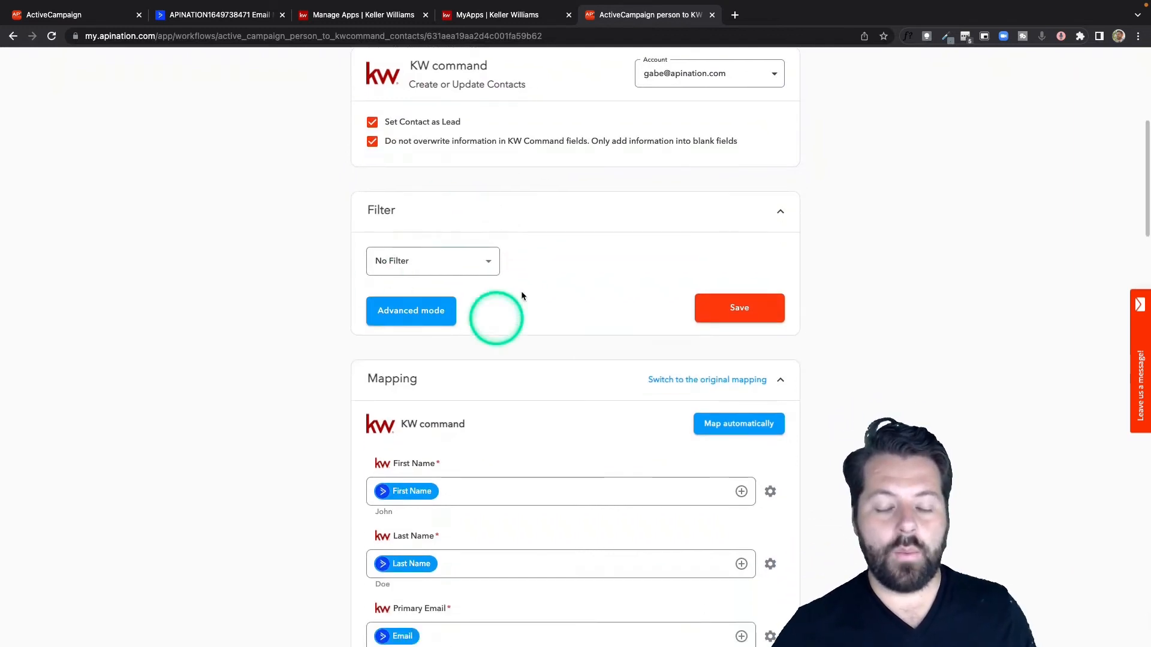
click(479, 262)
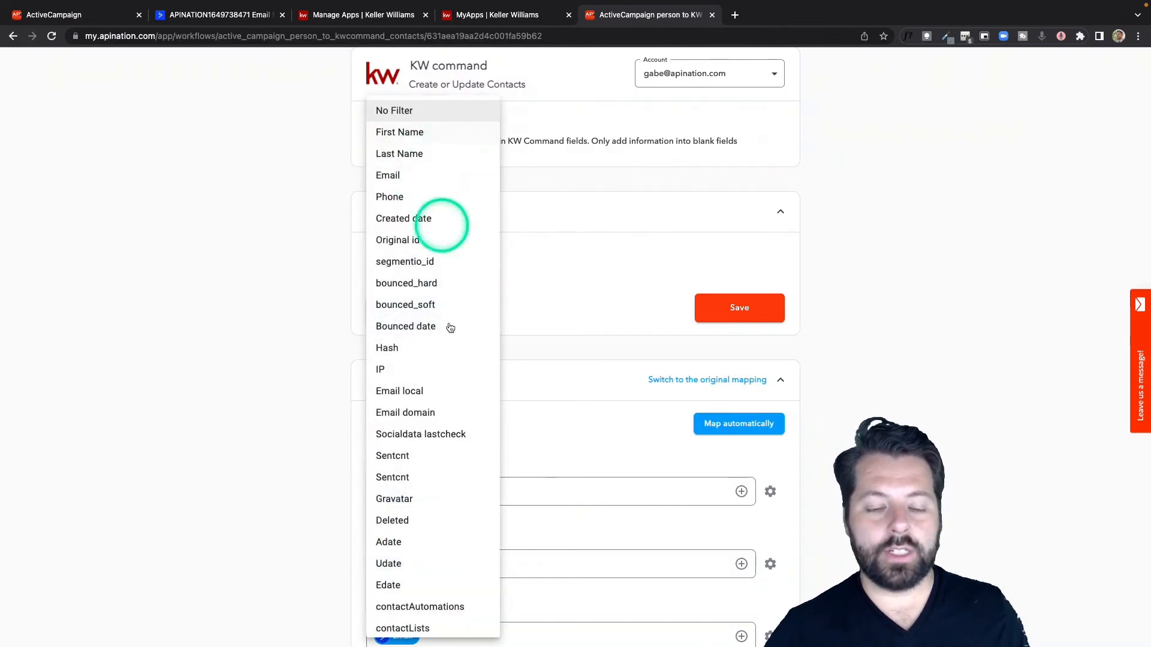
scroll(451, 413, down, 5)
click(304, 379)
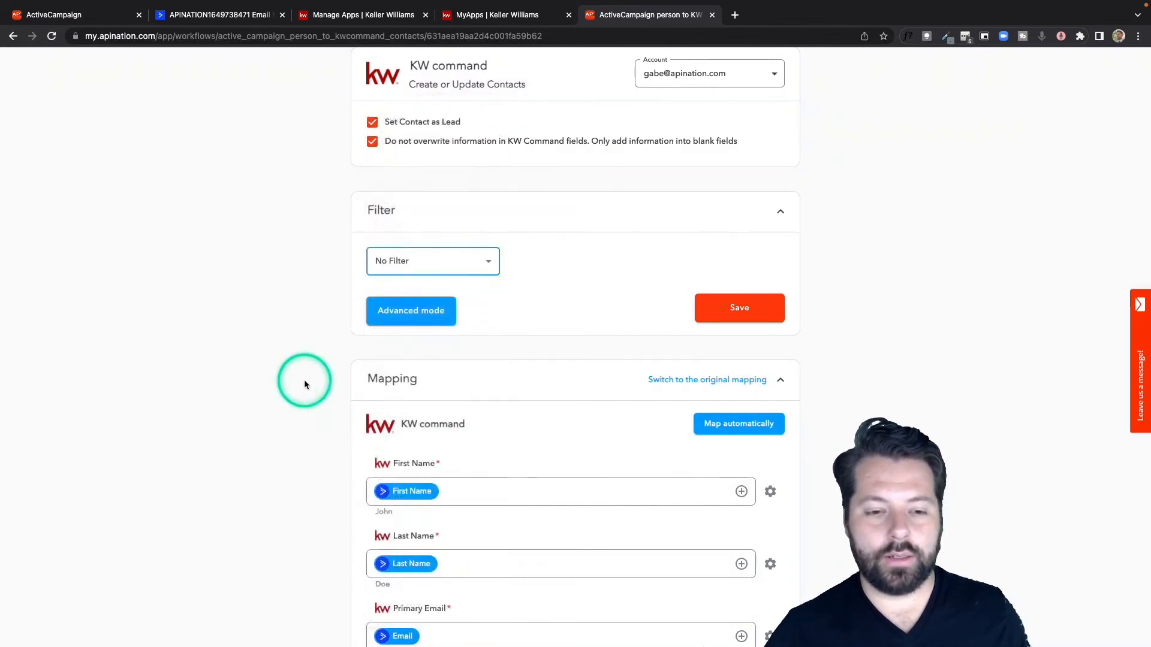
Step: Map the KW Command Description field to ActiveCampaign's ContactLists value, preceded by the text "Contact Lists:"
scroll(304, 379, down, 3)
scroll(304, 384, down, 8)
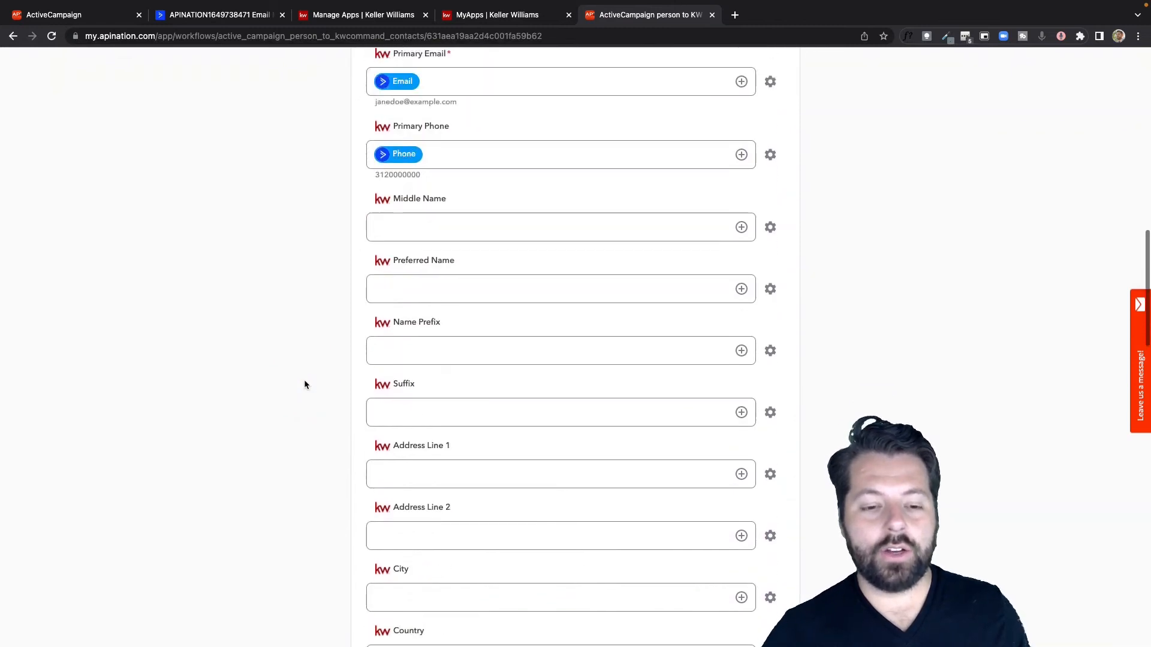
scroll(304, 384, down, 8)
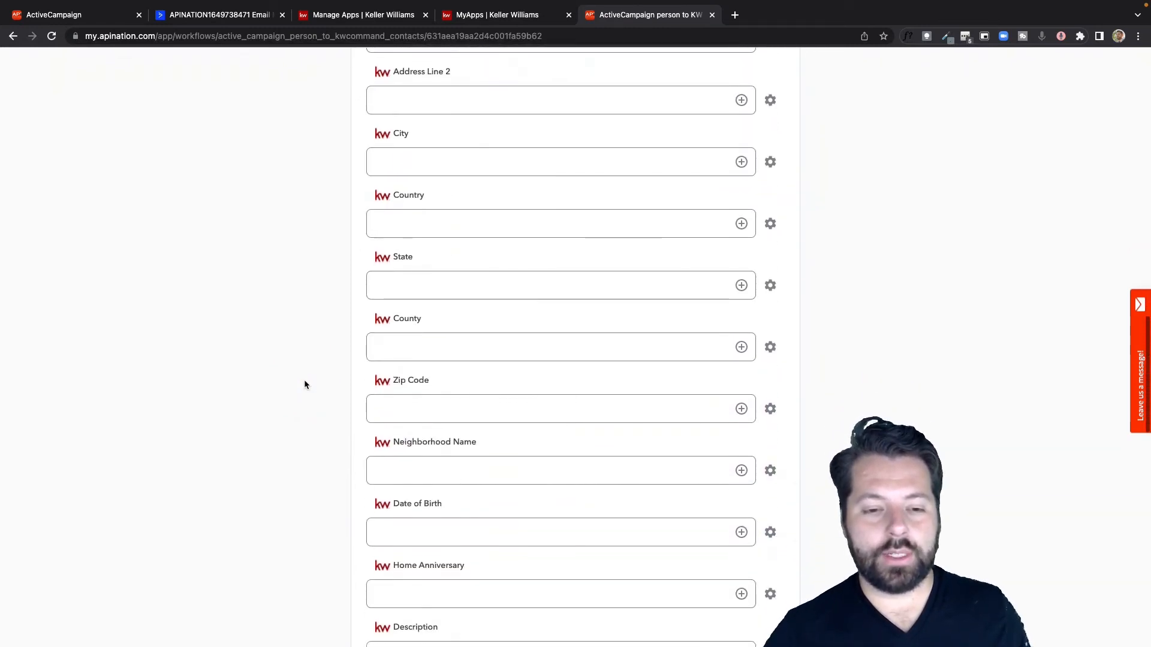
scroll(306, 385, down, 1)
scroll(373, 500, down, 1)
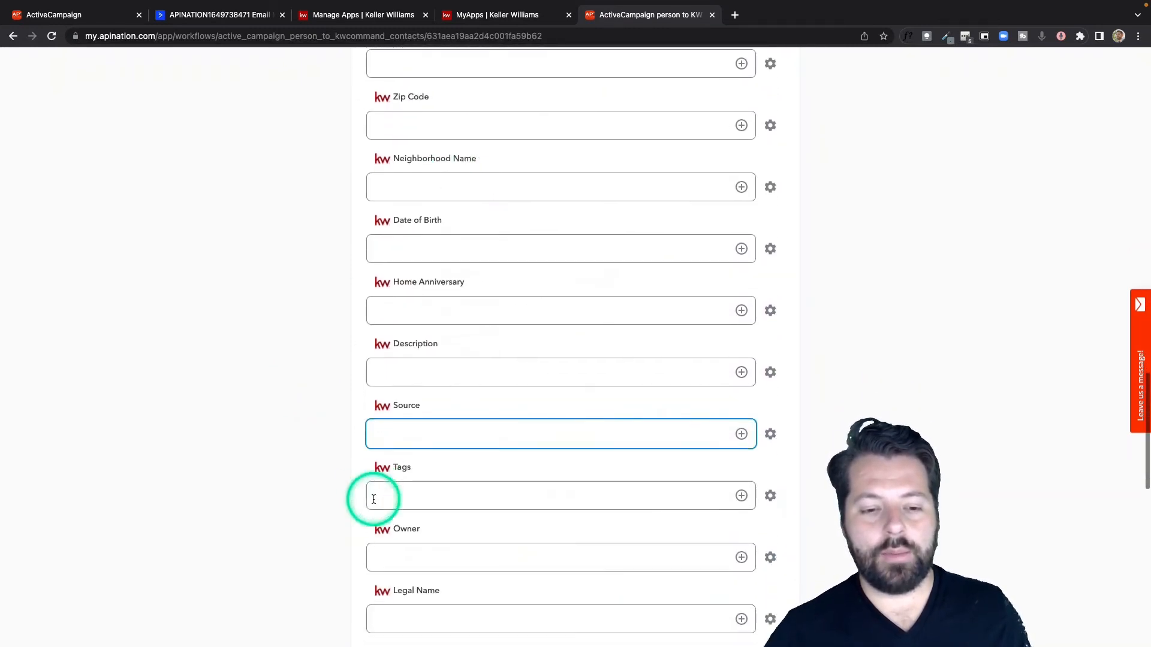
scroll(413, 345, down, 1)
click(403, 344)
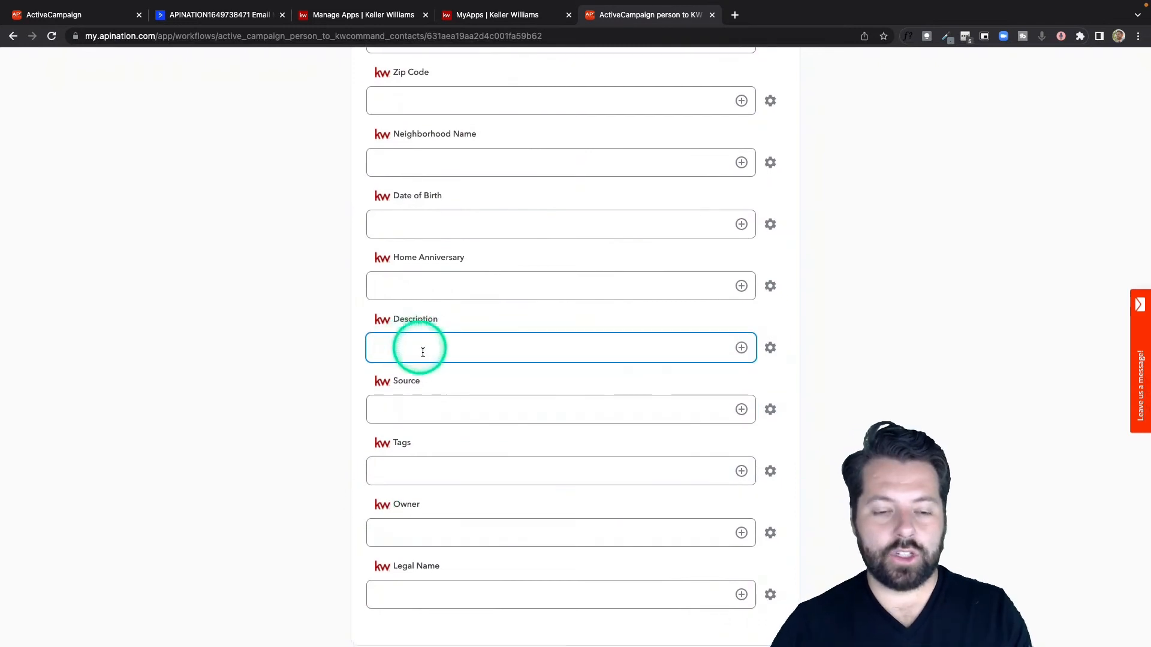
click(748, 352)
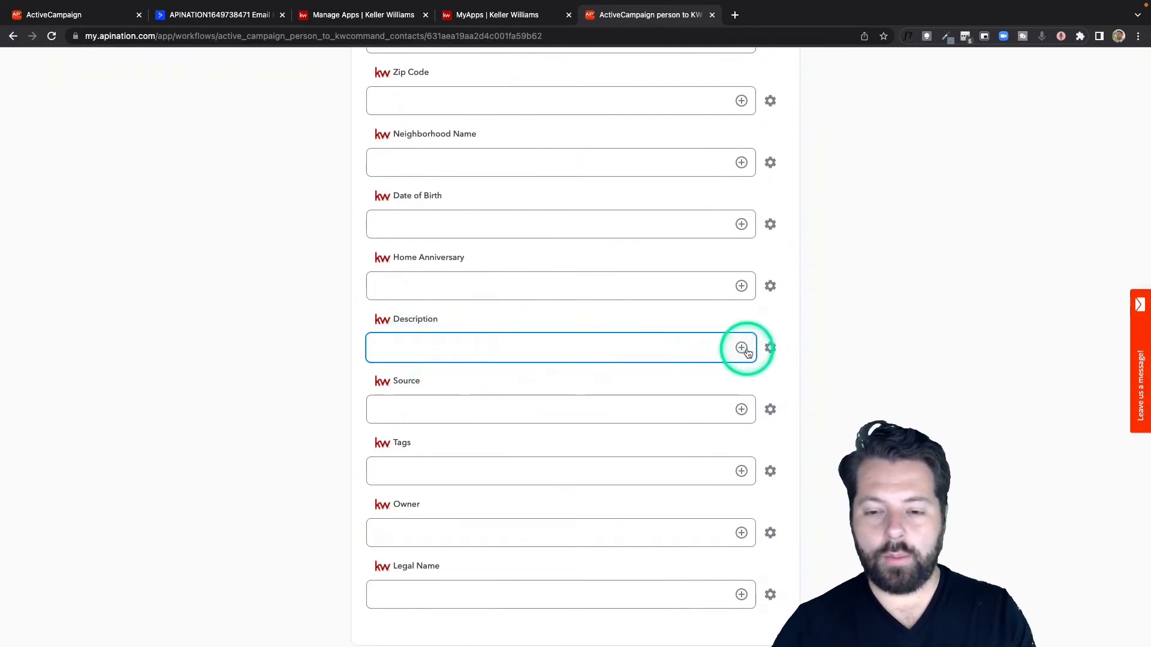
scroll(536, 509, down, 5)
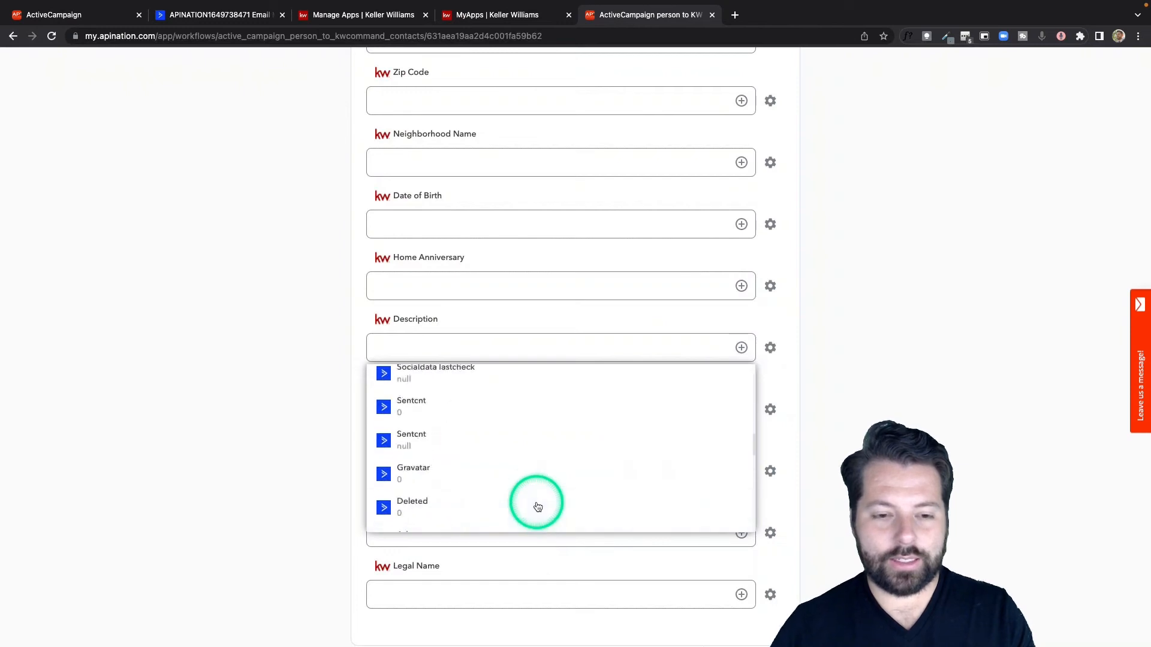
scroll(537, 503, up, 5)
click(522, 443)
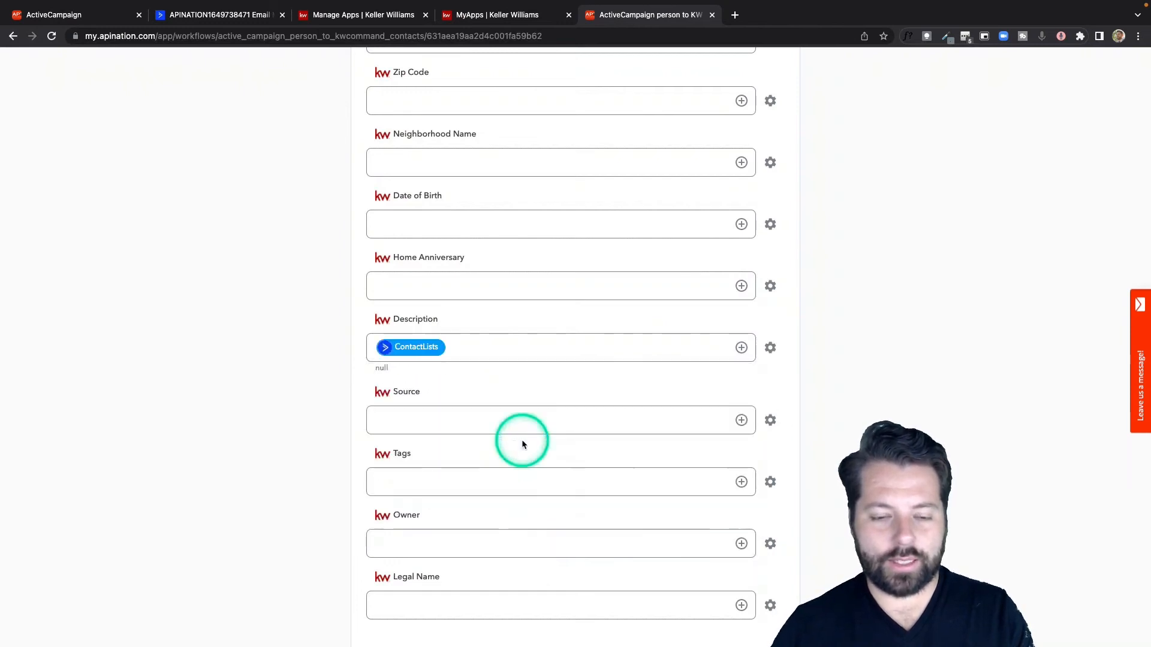
click(376, 339)
click(379, 347)
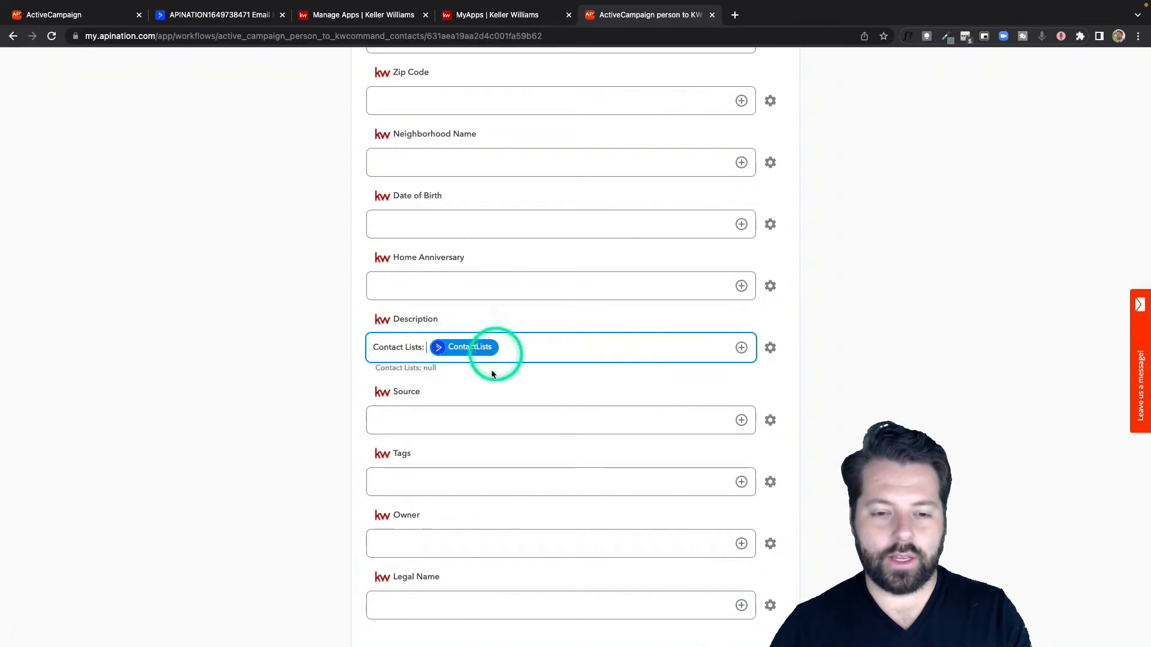
Step: Set the KW Command Source field mapping to the fixed text "ActiveCampaign"
click(468, 407)
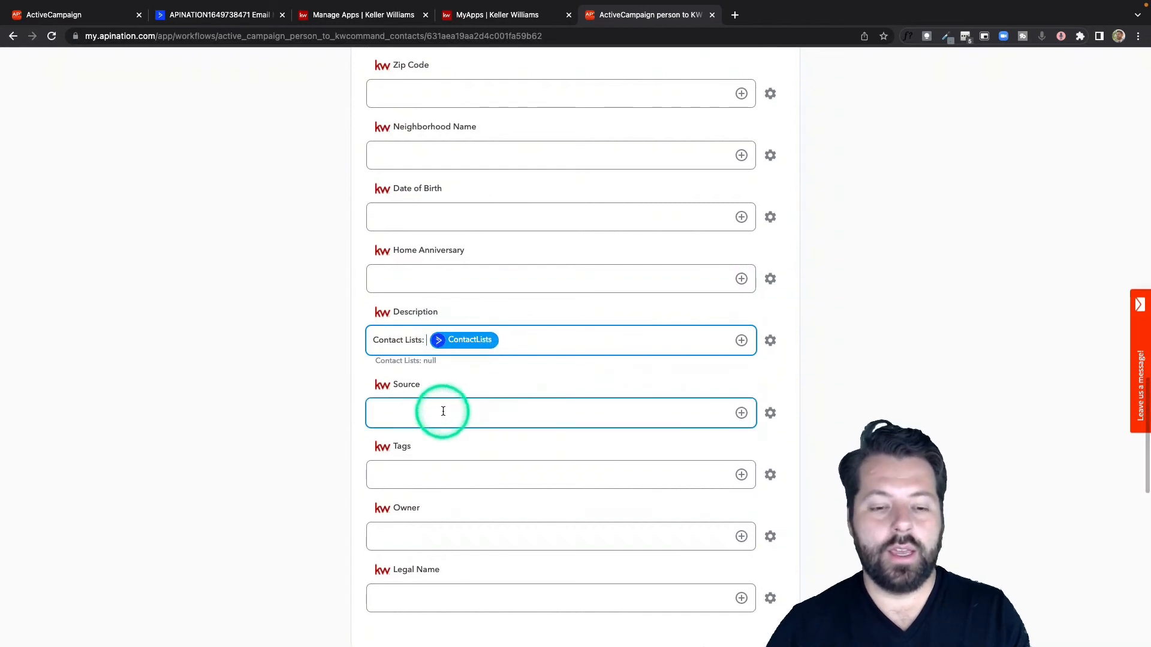
scroll(451, 410, down, 2)
text(ActiveCampaign)
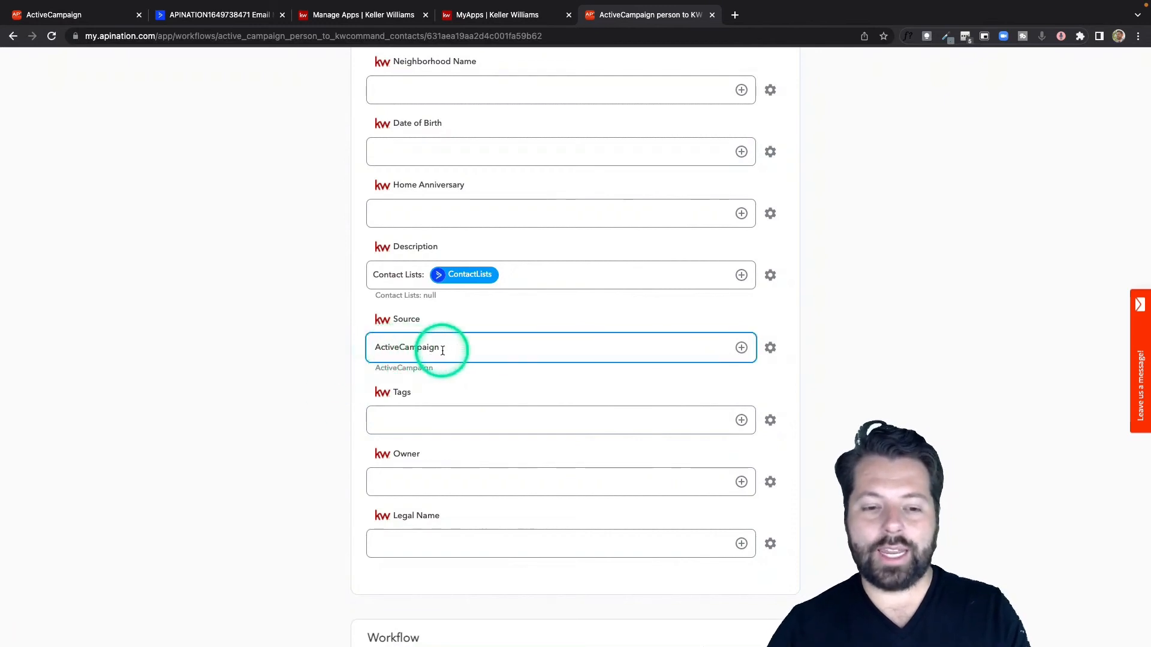
scroll(358, 488, down, 3)
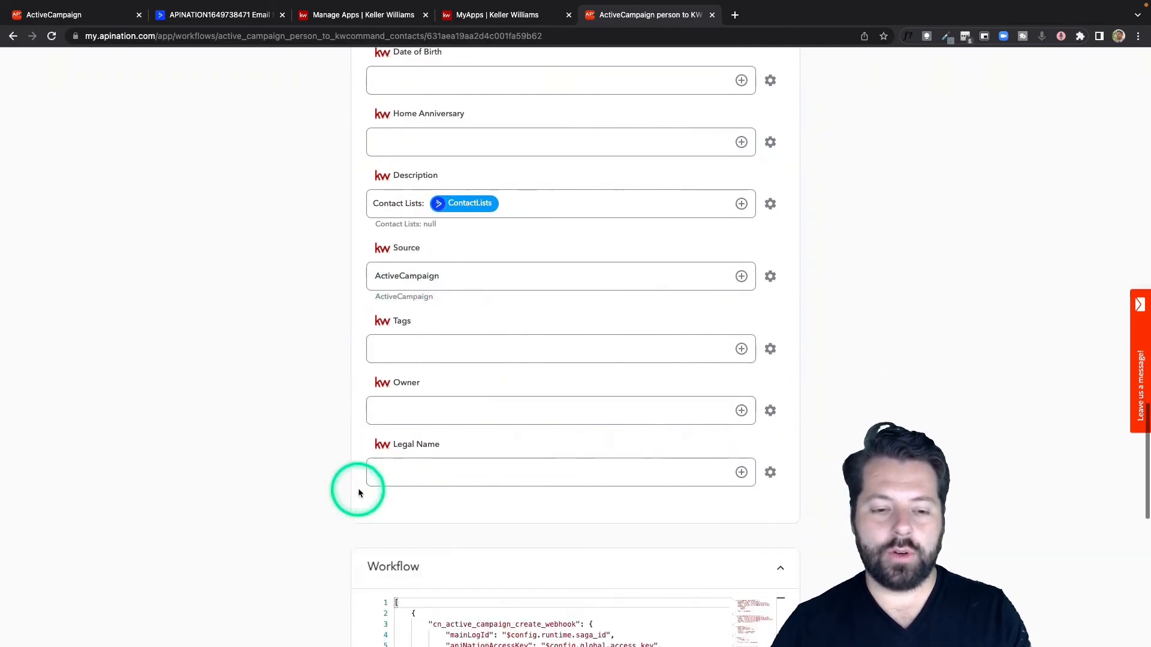
click(408, 333)
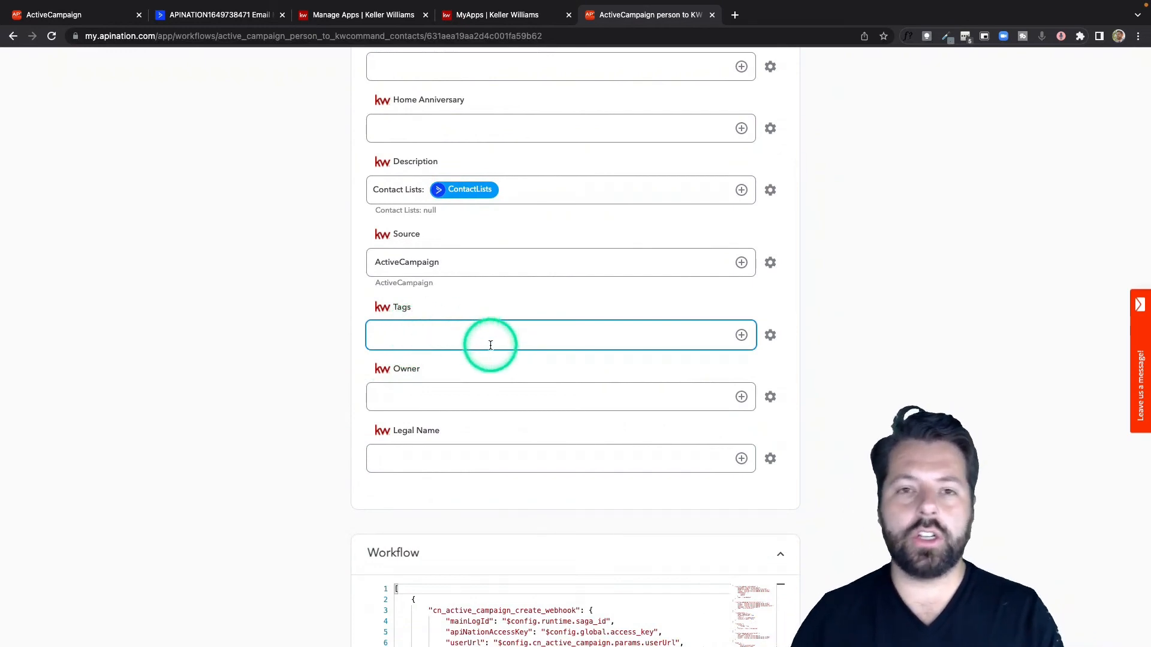
Step: Activate the ActiveCampaign person to KW command contacts sync and return to My Syncs
scroll(489, 343, up, 20)
click(541, 232)
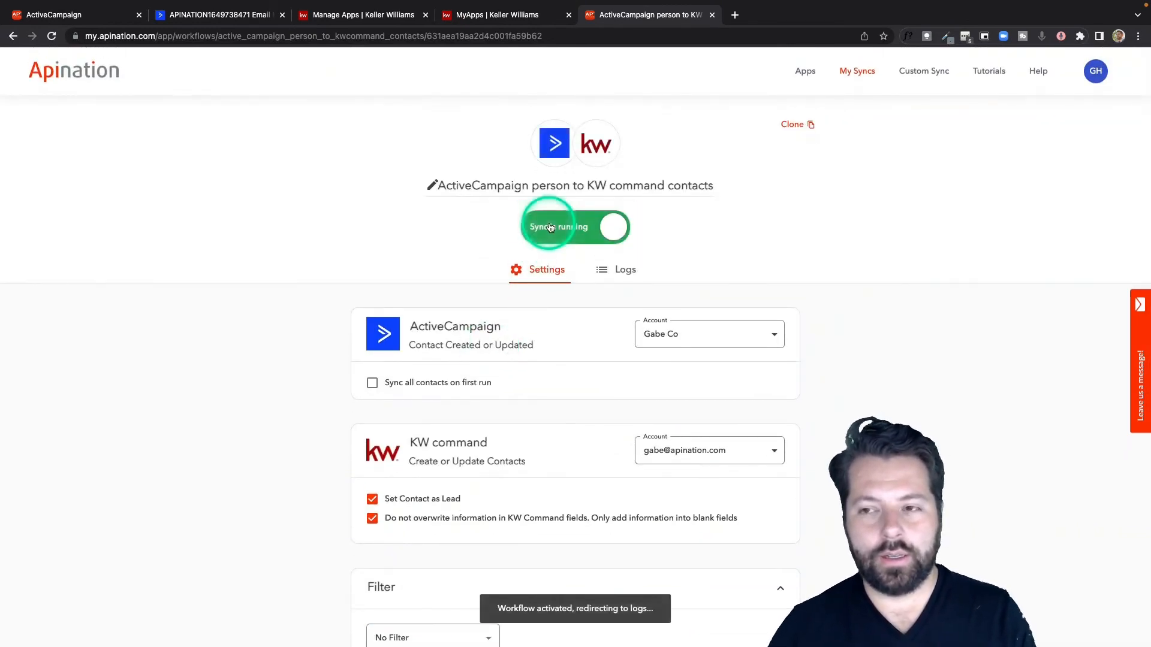
click(861, 72)
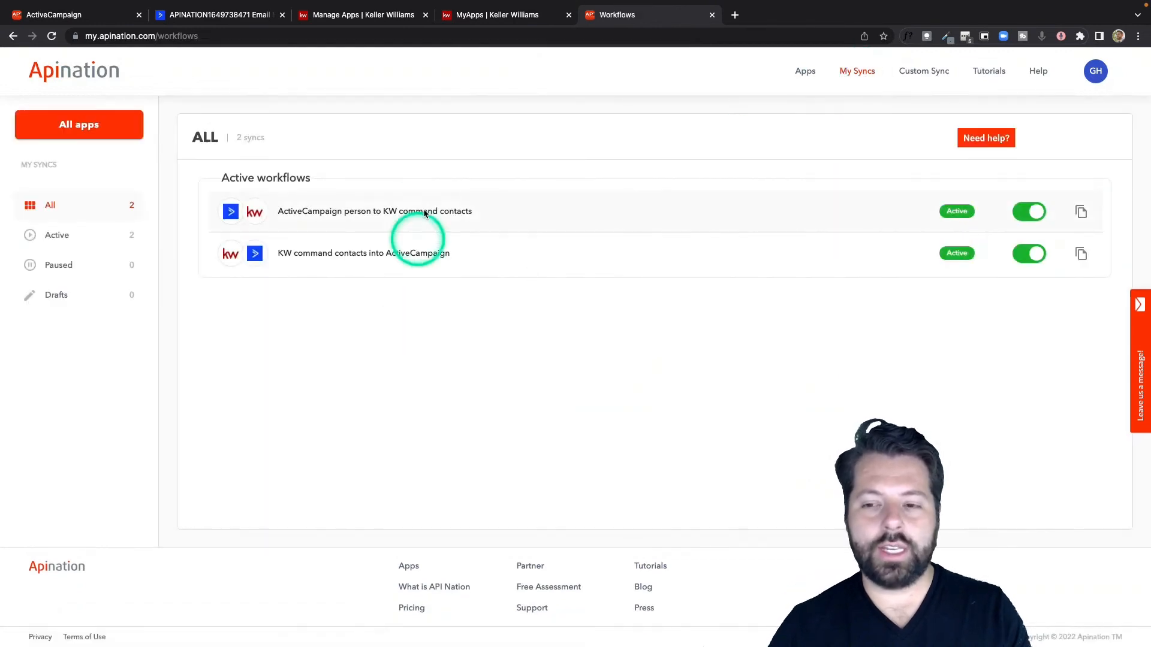